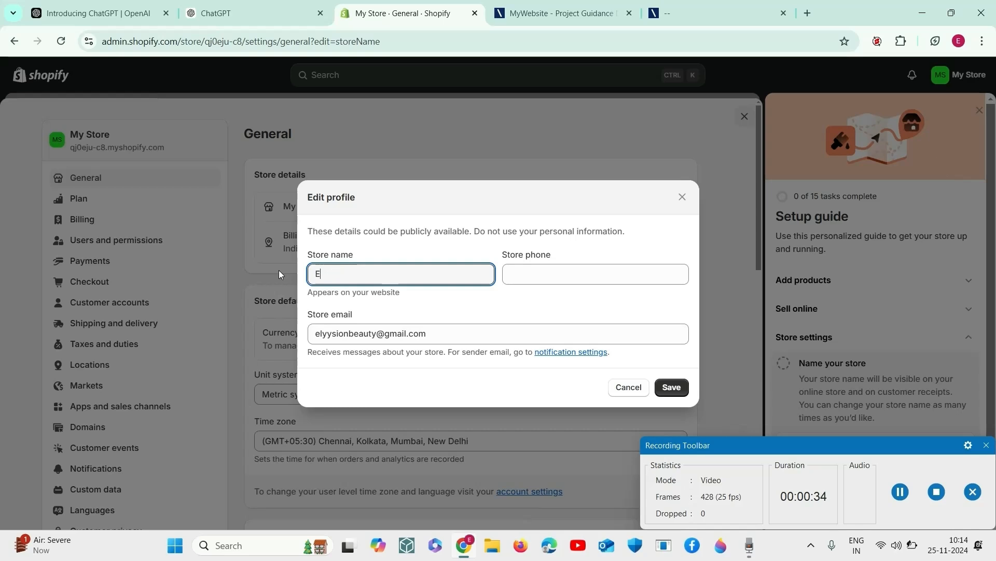
Step: Enter Elyysion Beauty as the store name in the store profile
text(luu)
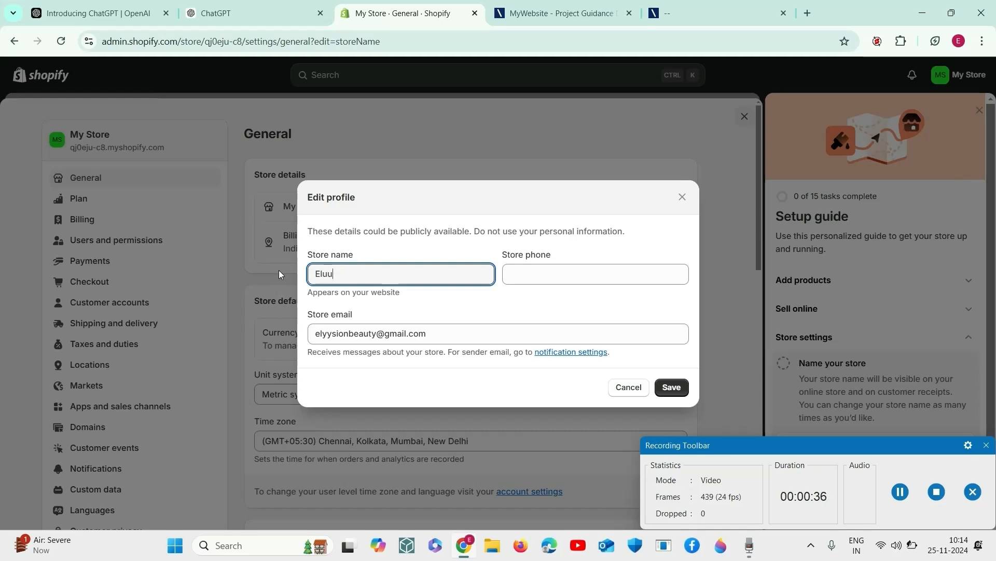
text(sion)
key(BackSpace)
key(BackSpace)
key(BackSpace)
key(BackSpace)
key(BackSpace)
key(BackSpace)
text(yysio)
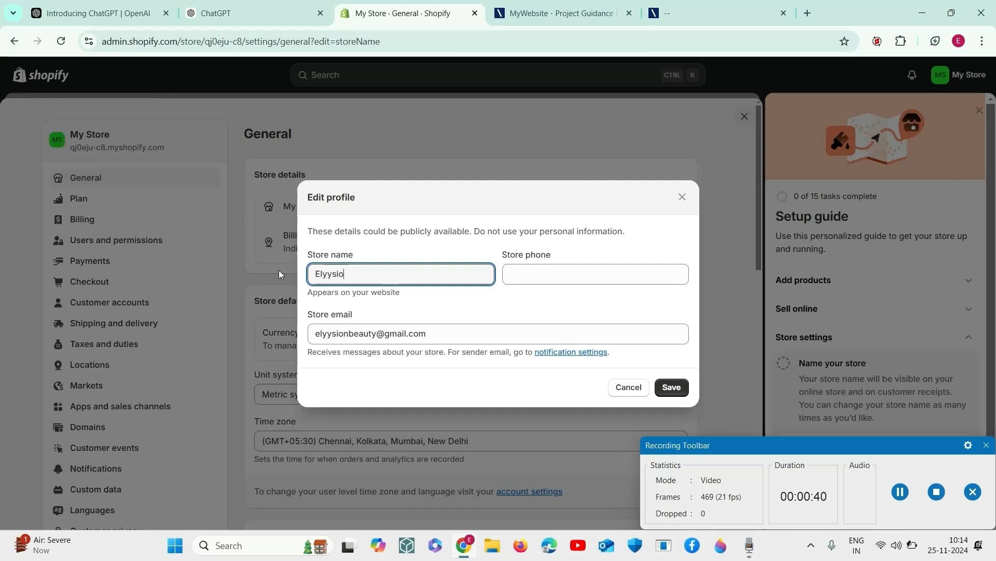
text(n)
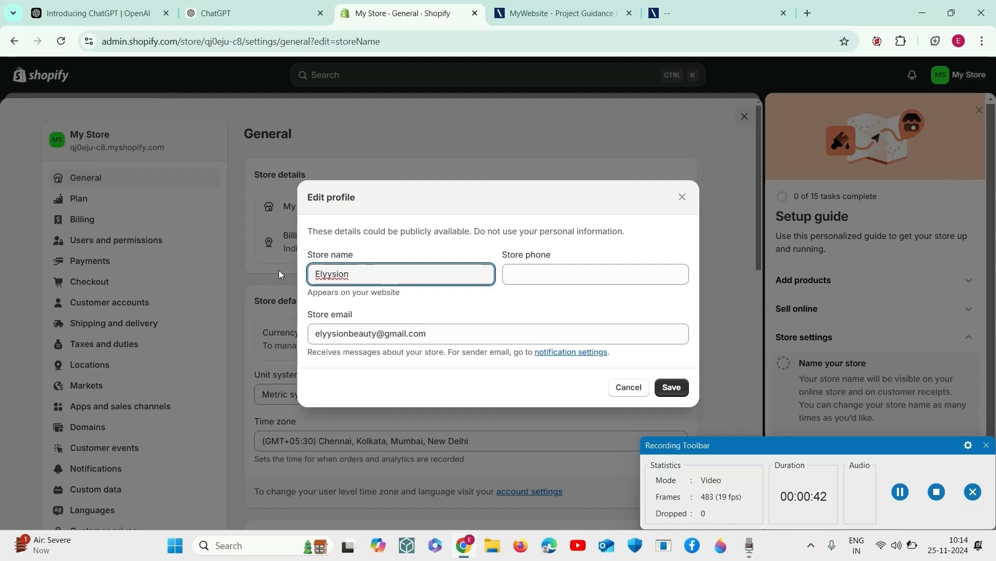
text( b)
key(BackSpace)
text(Beauty)
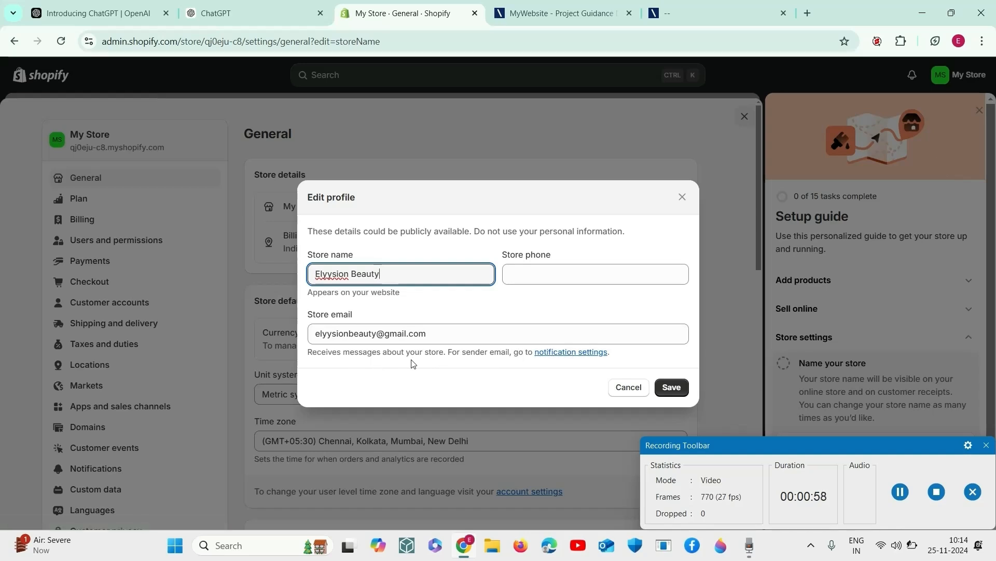
Step: Open the customer notification settings, examine the order confirmation email preview, and close the settings
click(552, 354)
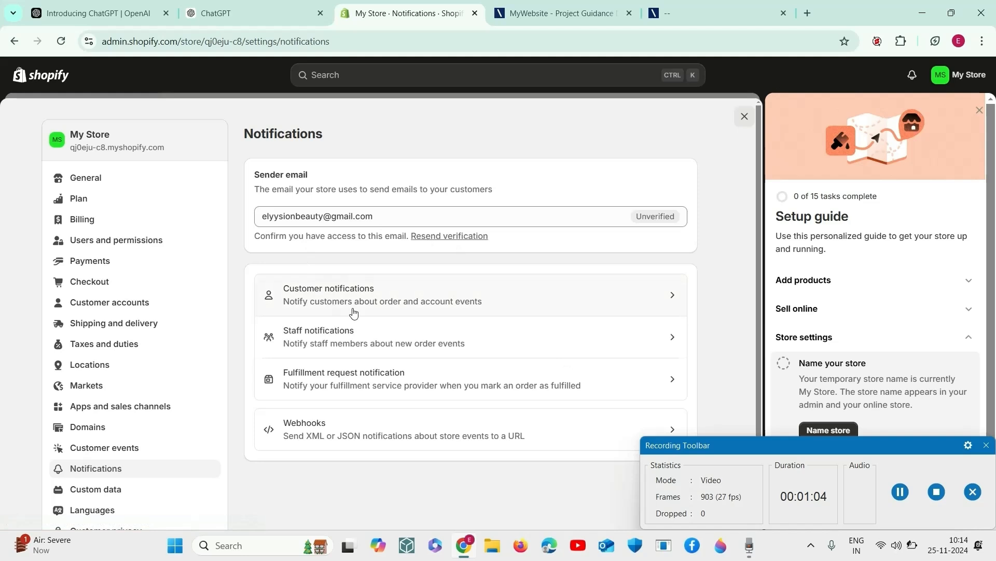
click(550, 303)
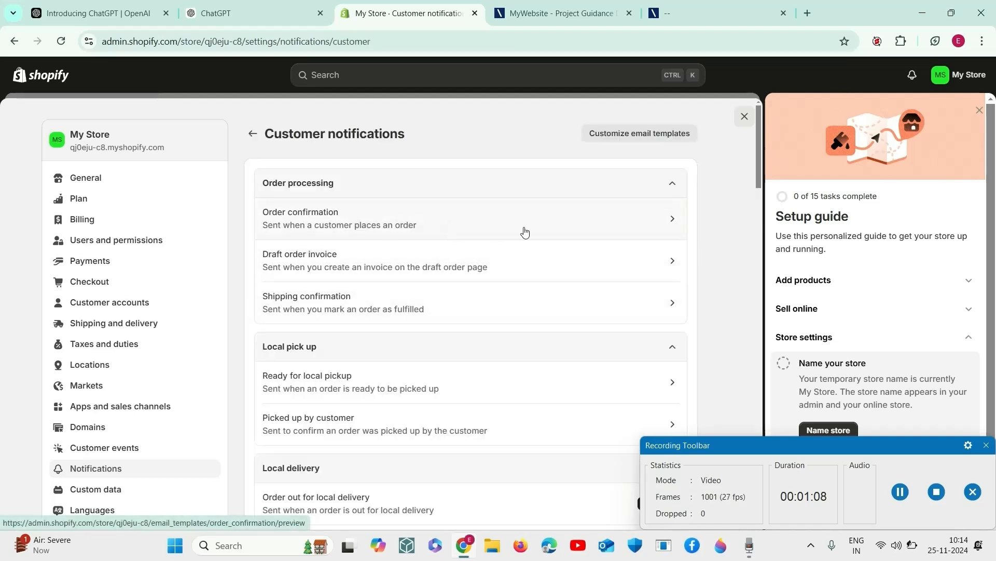
click(525, 232)
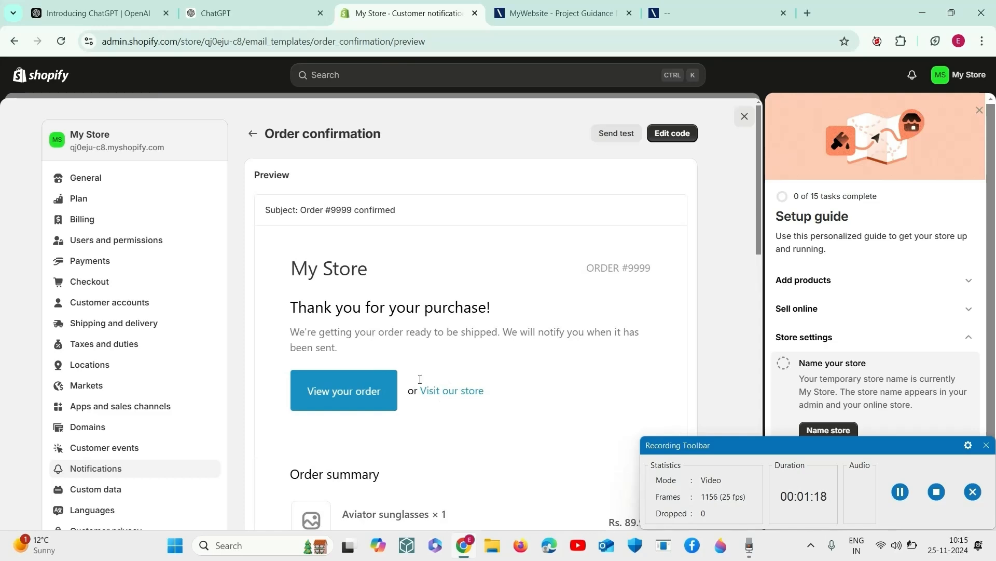
scroll(439, 378, down, 3)
scroll(420, 380, up, 2)
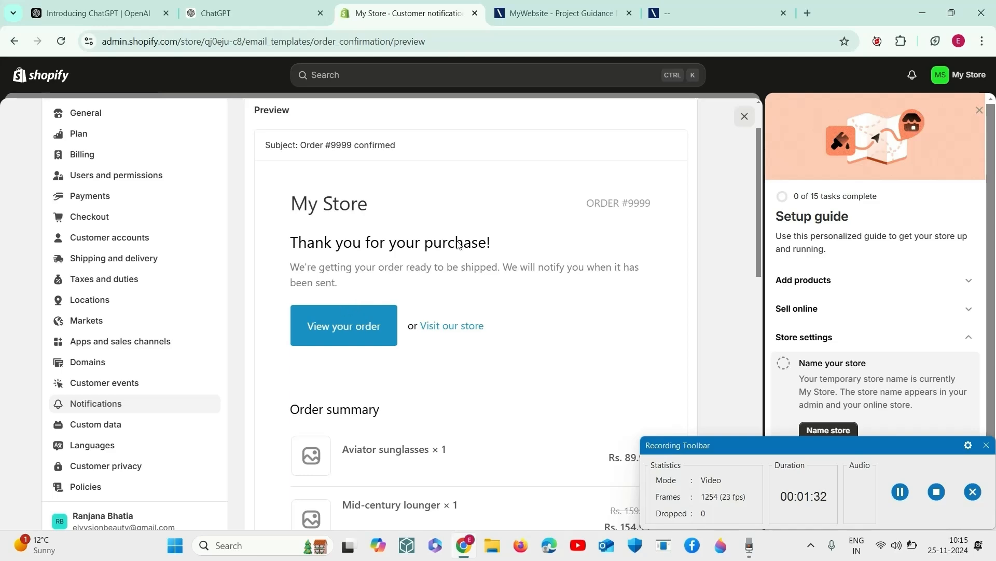
scroll(504, 367, down, 6)
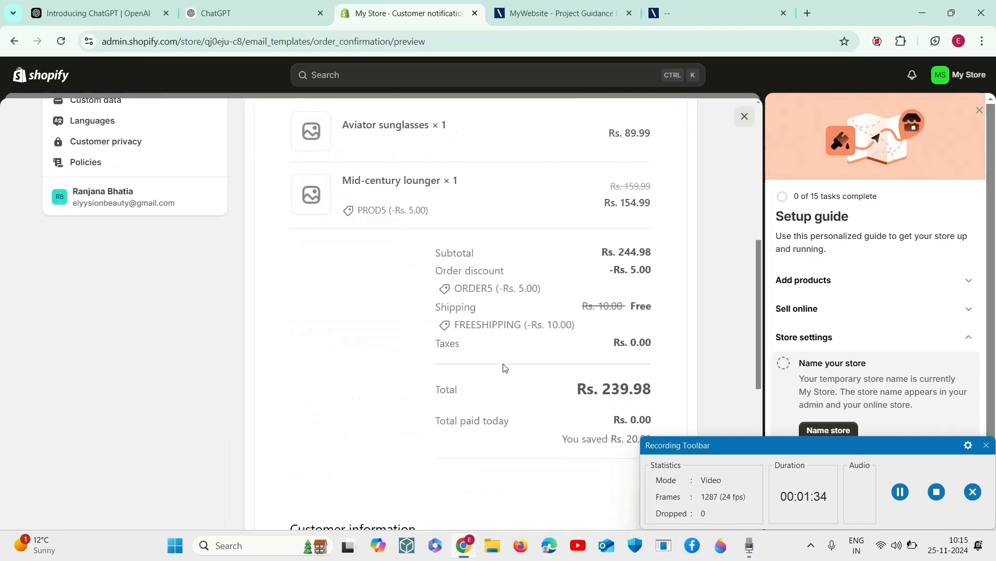
scroll(504, 367, up, 5)
scroll(503, 368, down, 6)
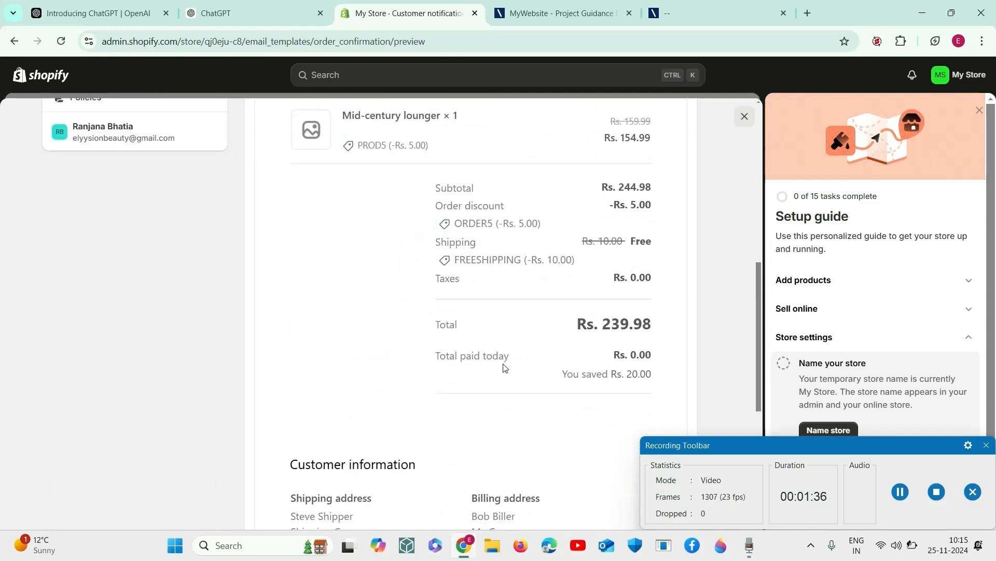
scroll(505, 367, down, 6)
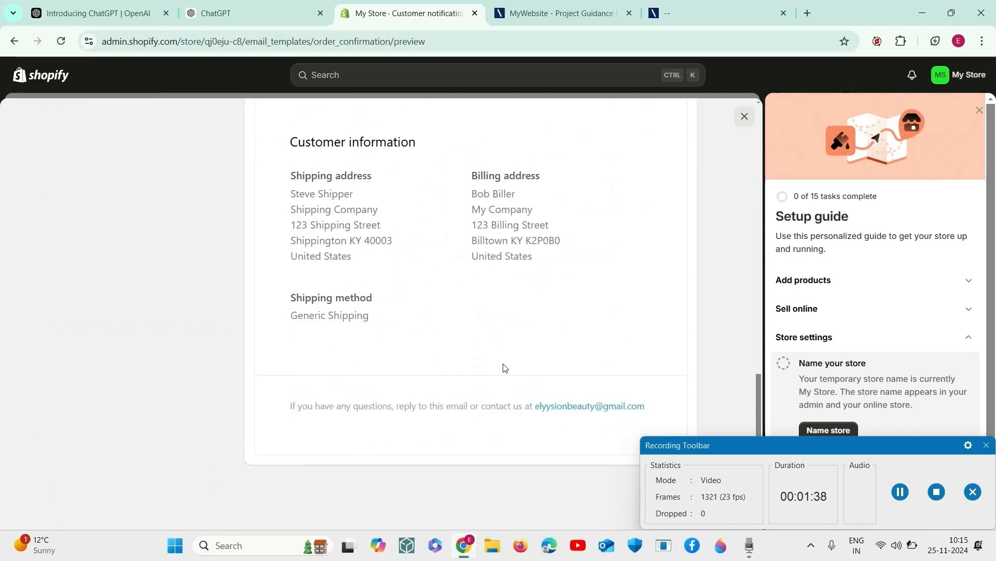
scroll(503, 367, up, 10)
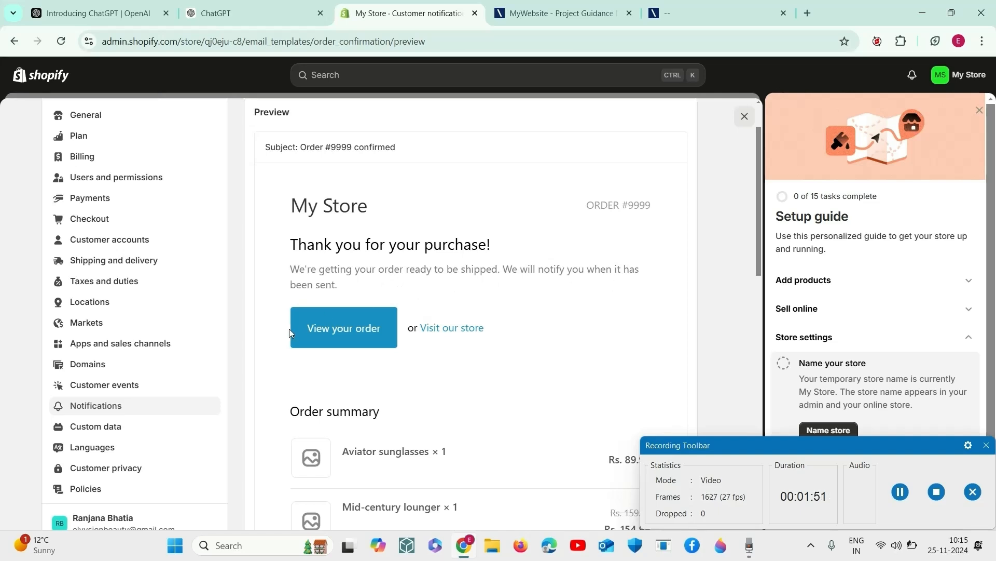
click(743, 116)
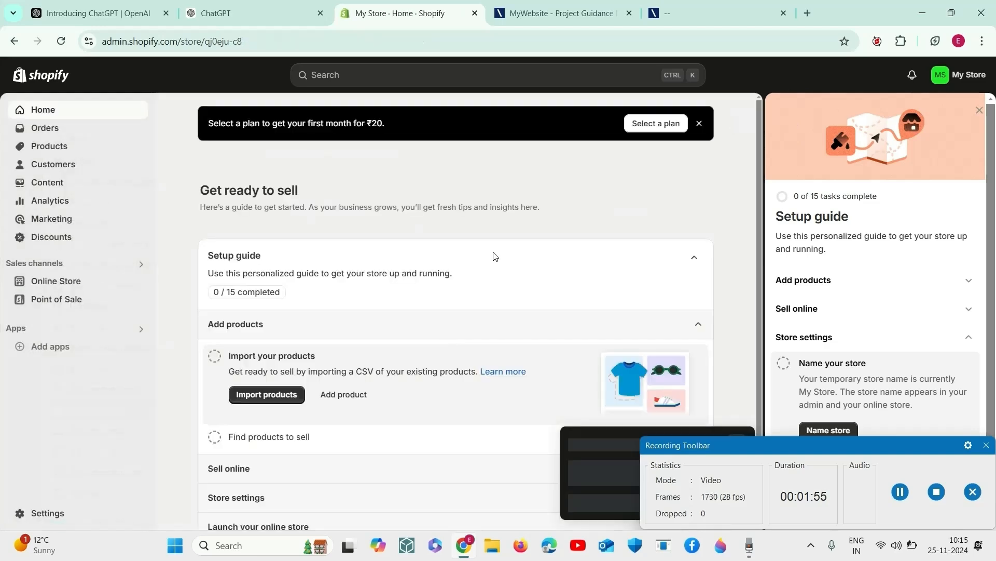
Step: Open the store naming task in the home page setup guide and save the store name as Elyysion Beauty
scroll(342, 311, down, 2)
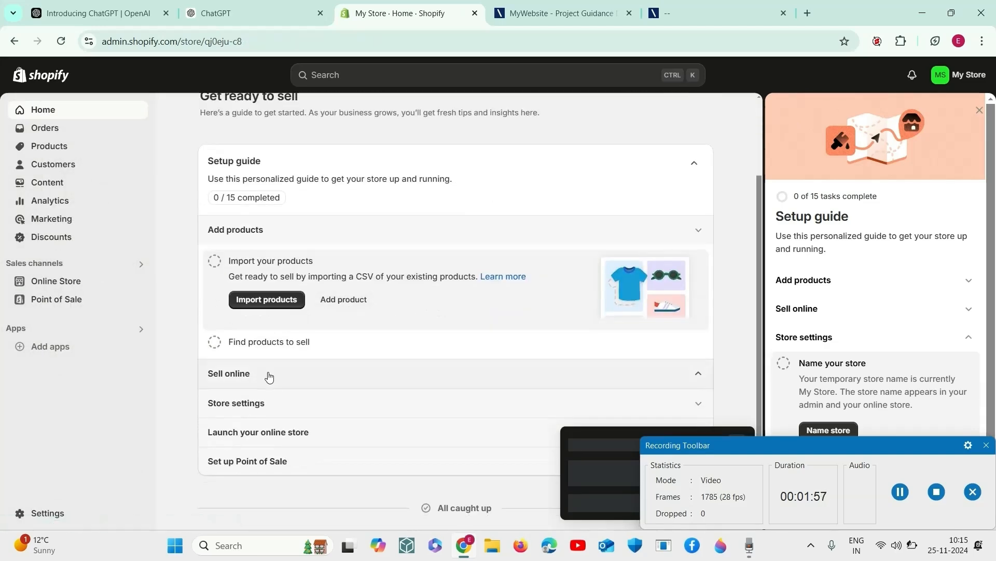
click(266, 372)
click(254, 450)
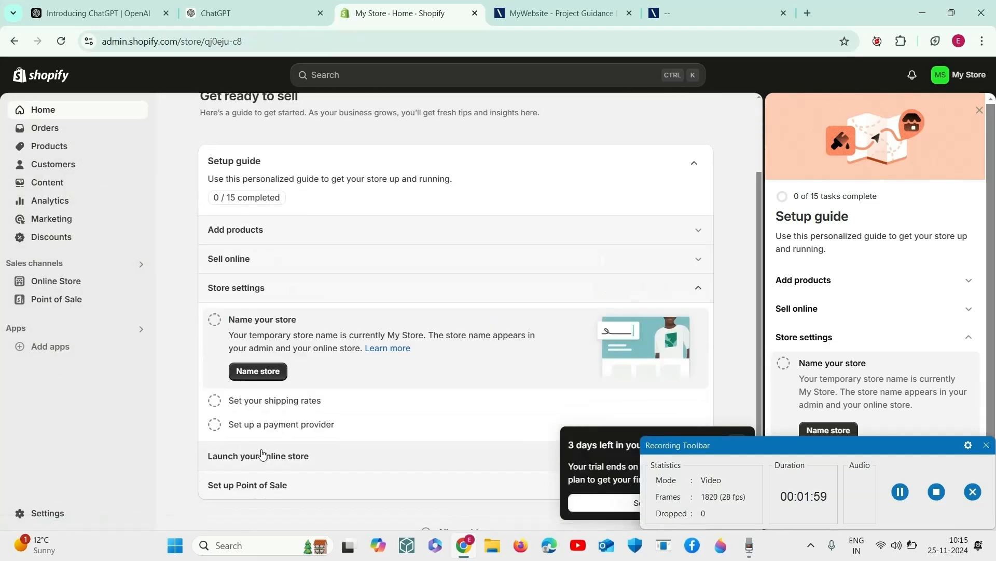
click(274, 372)
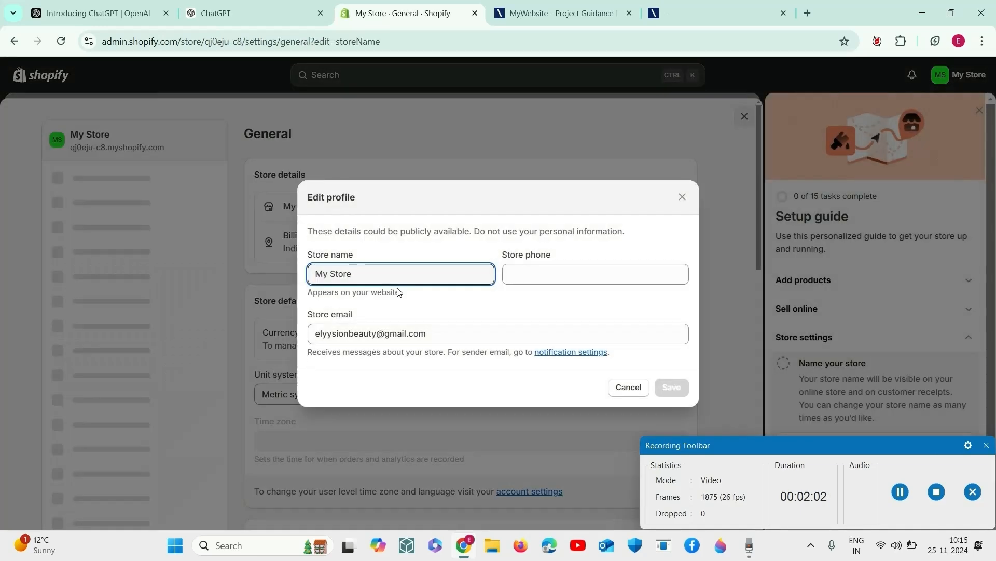
text(El)
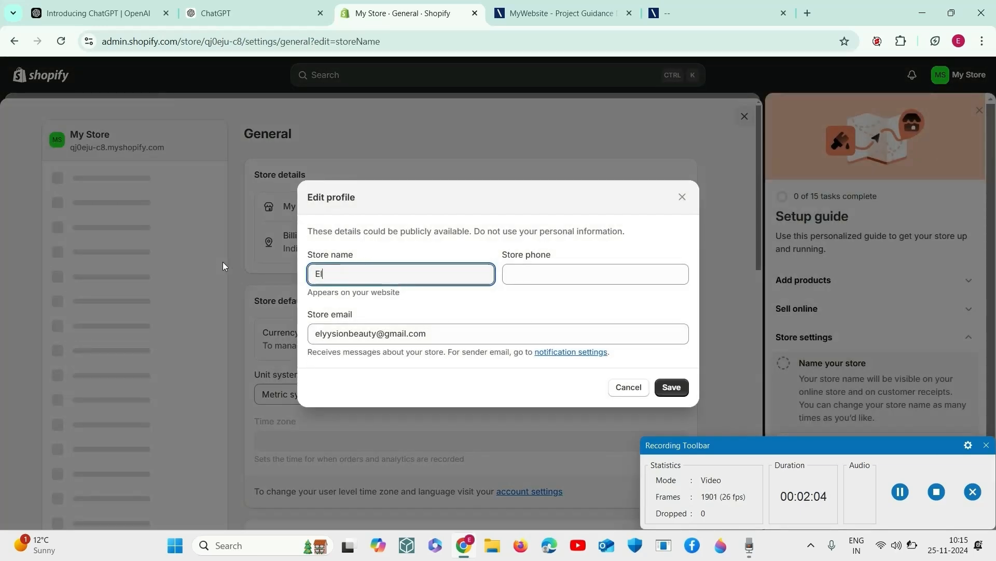
text(yysion Be)
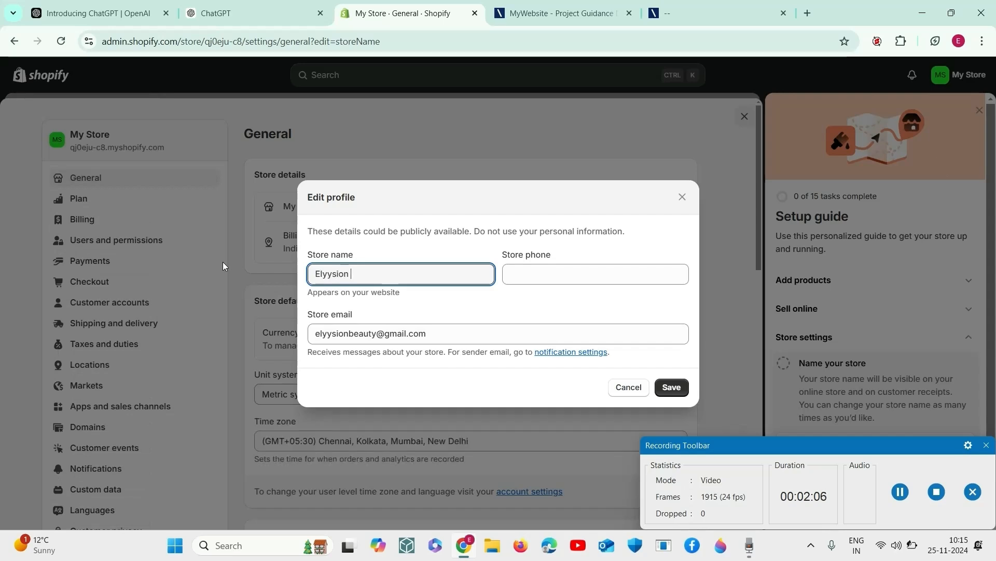
text(auty)
click(679, 392)
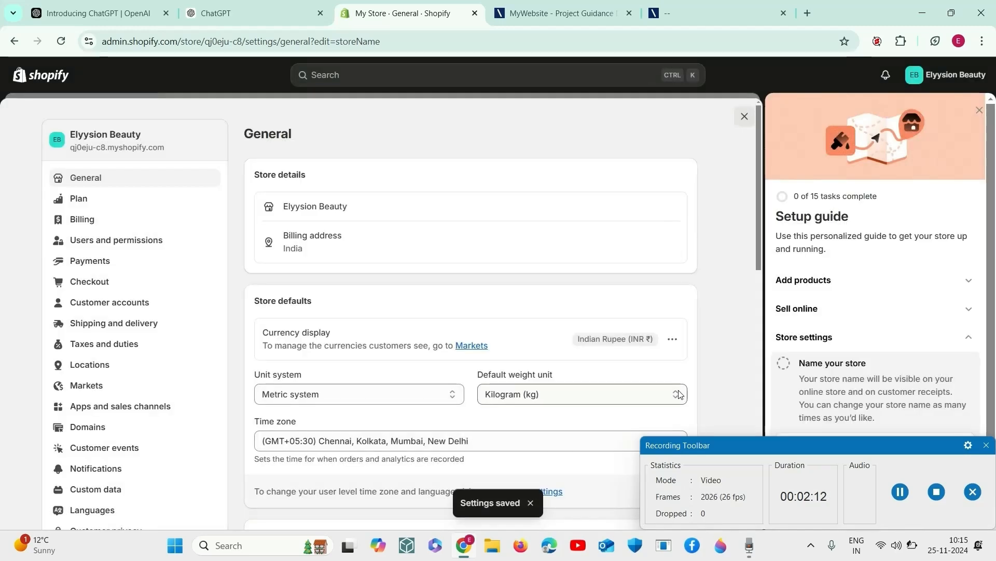
Step: Review the general settings for store defaults, order ID format and order processing
scroll(372, 403, down, 4)
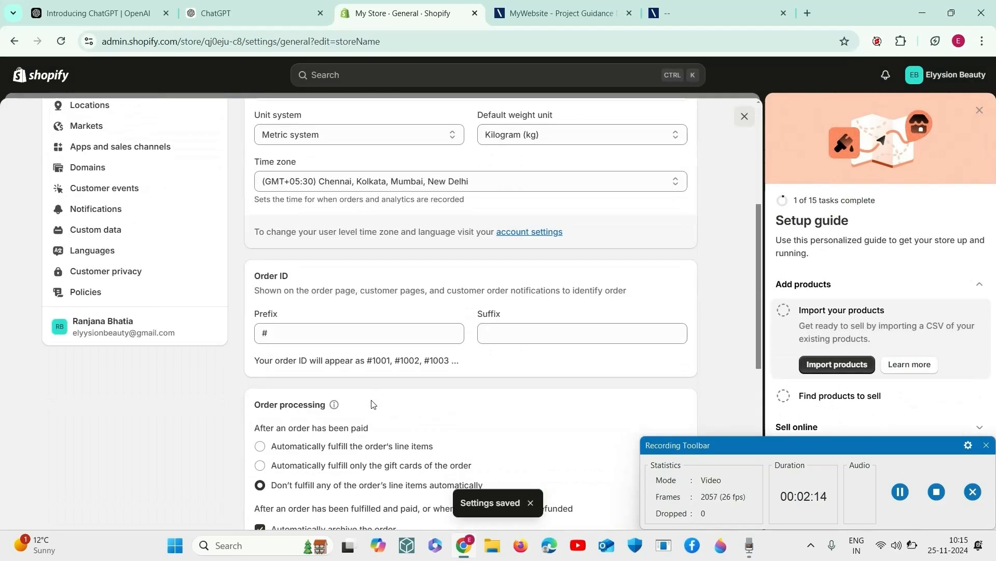
scroll(372, 404, up, 5)
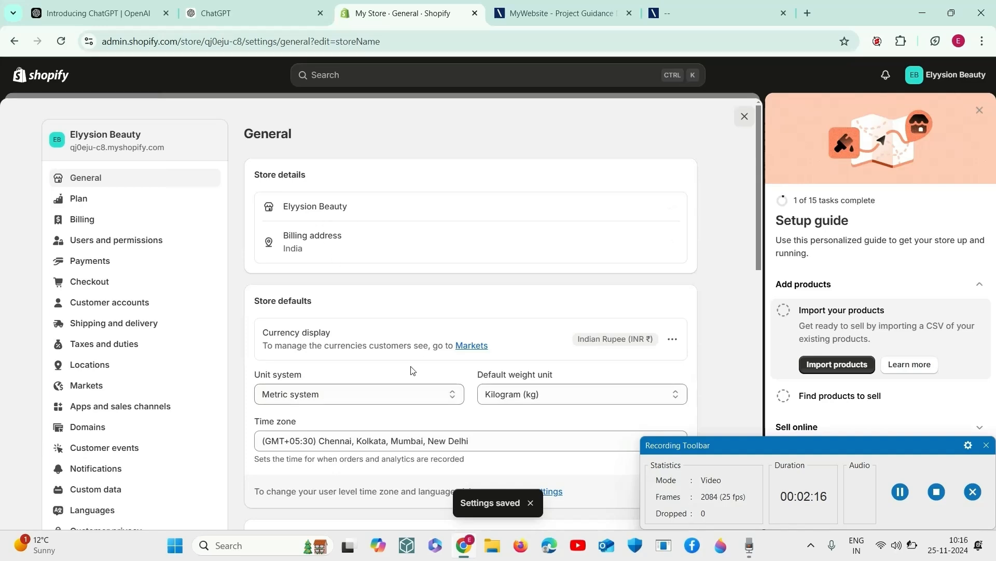
scroll(412, 241, down, 4)
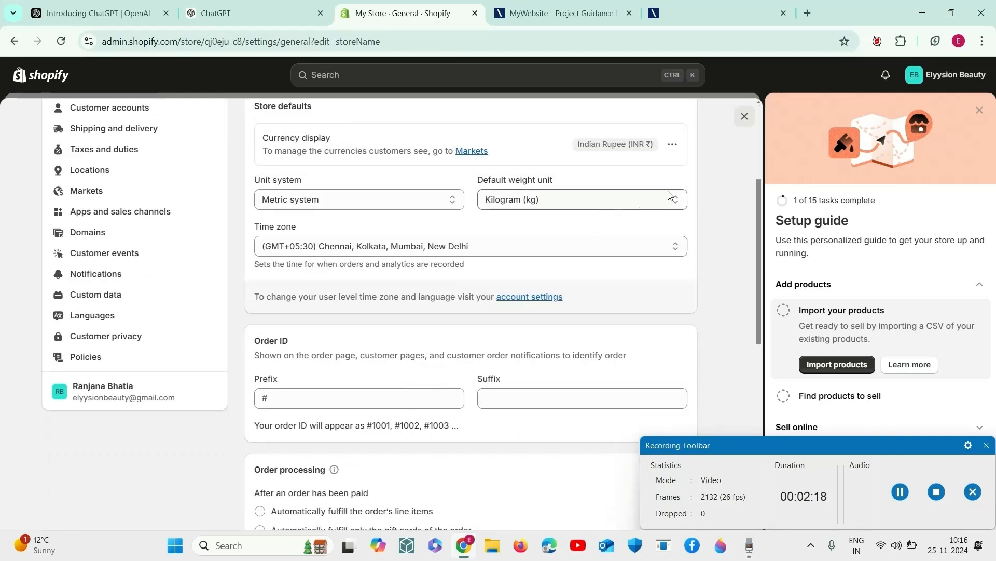
scroll(458, 294, down, 4)
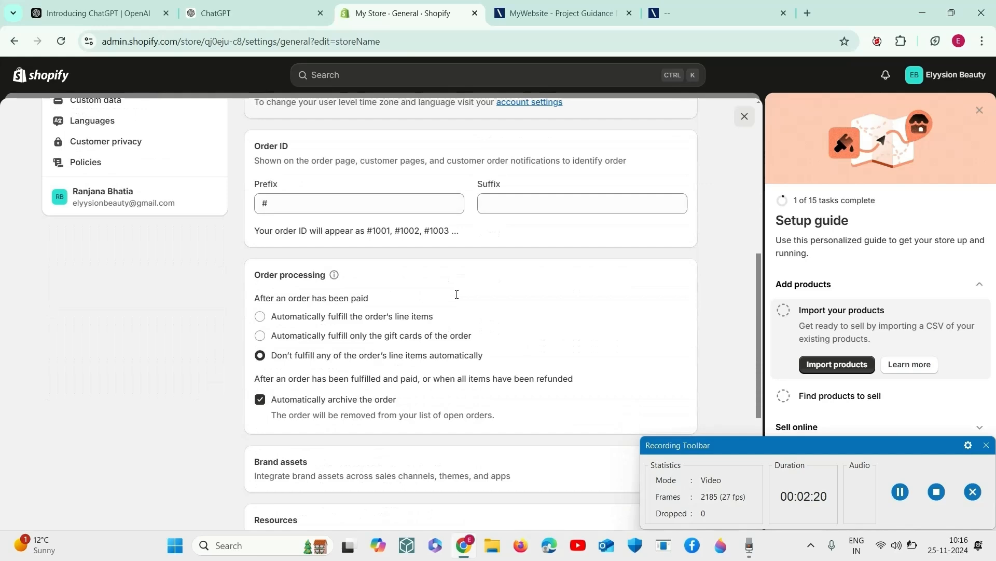
scroll(457, 294, up, 8)
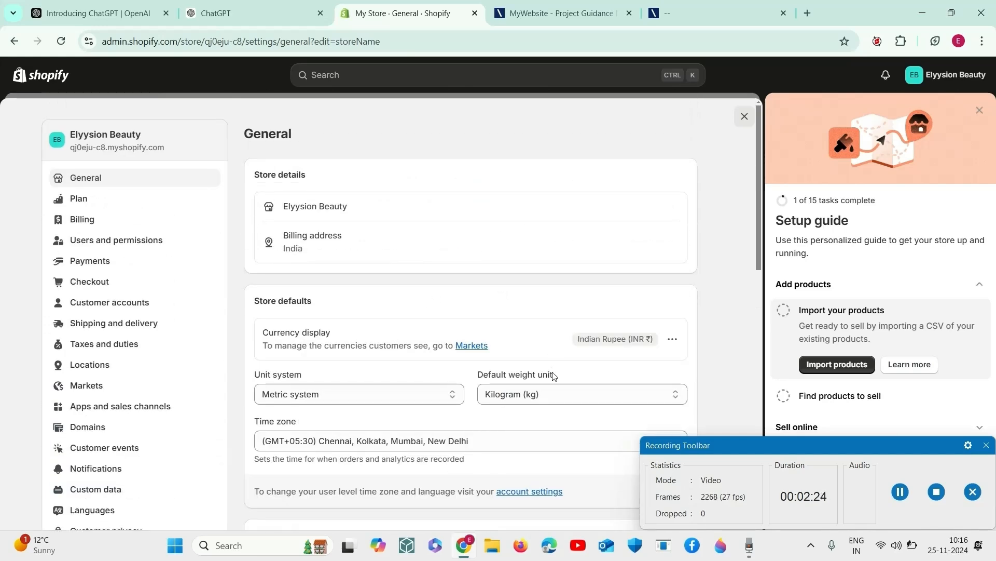
scroll(555, 375, down, 5)
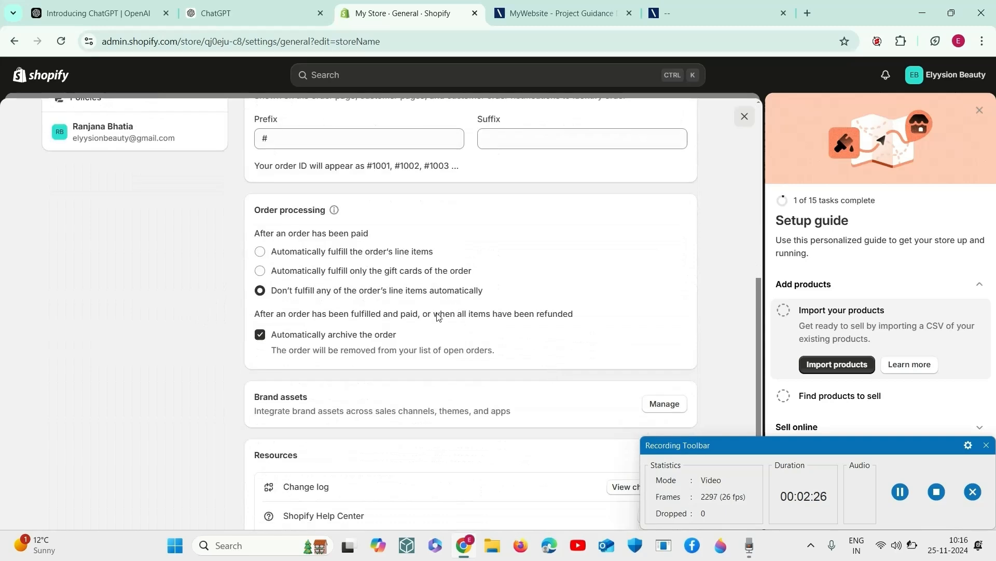
scroll(392, 253, up, 4)
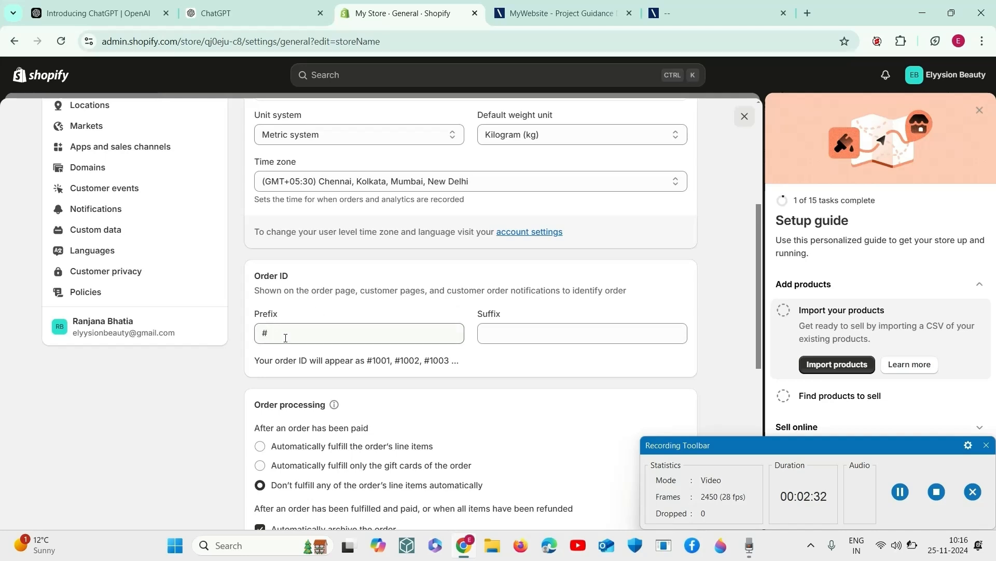
Step: Set the order ID prefix to #1 and place the cursor in the suffix field
click(286, 338)
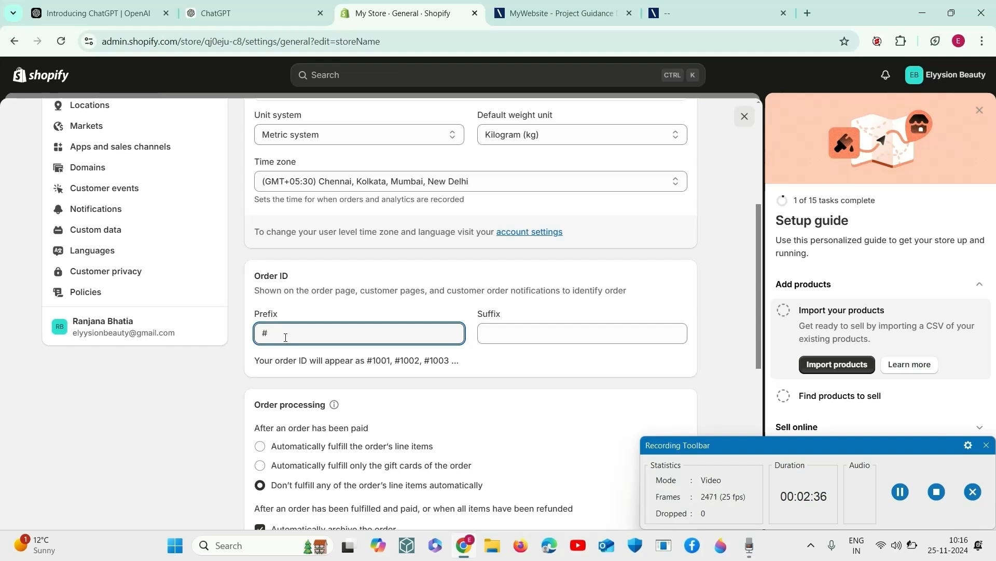
text(100)
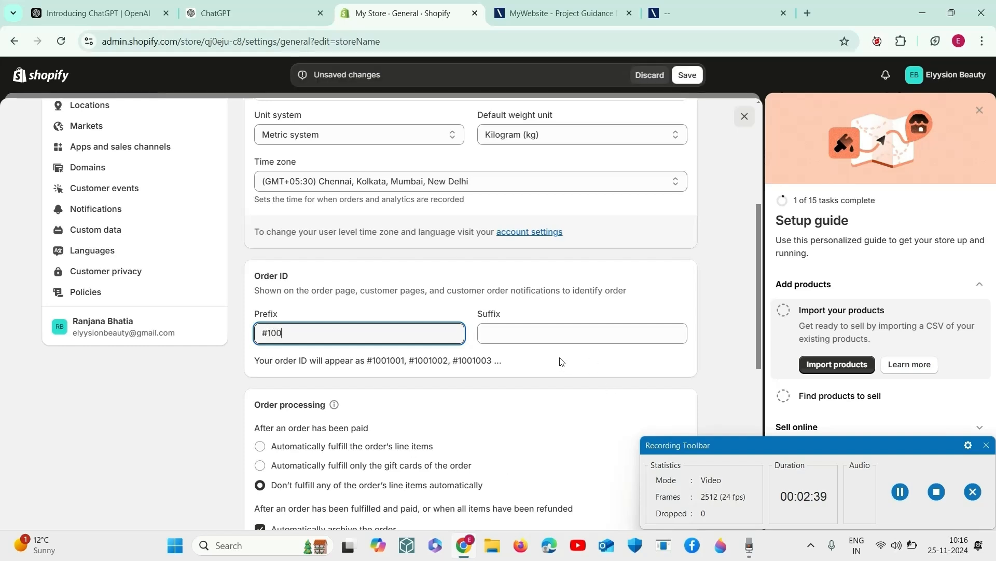
key(BackSpace)
key(BackSpace)
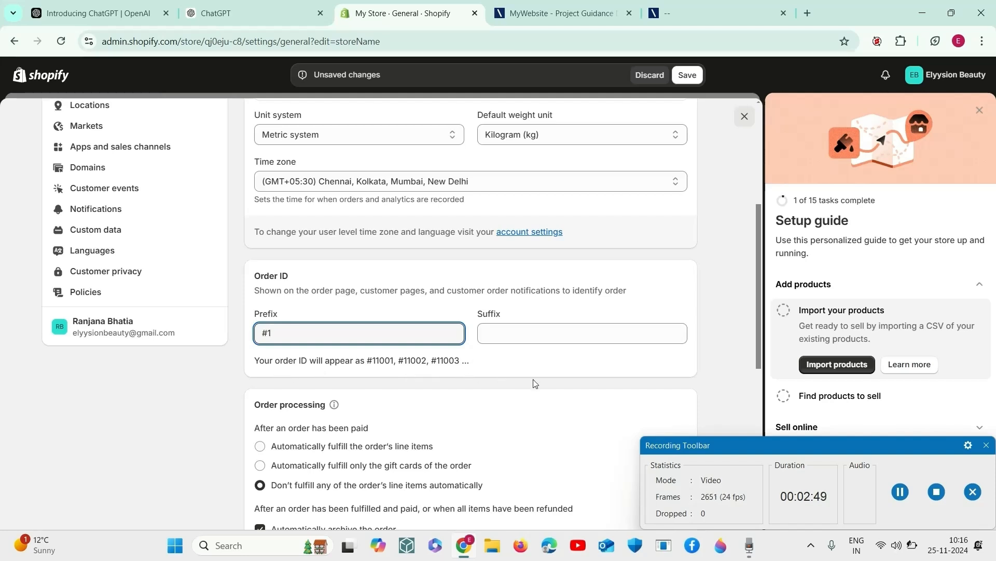
click(521, 334)
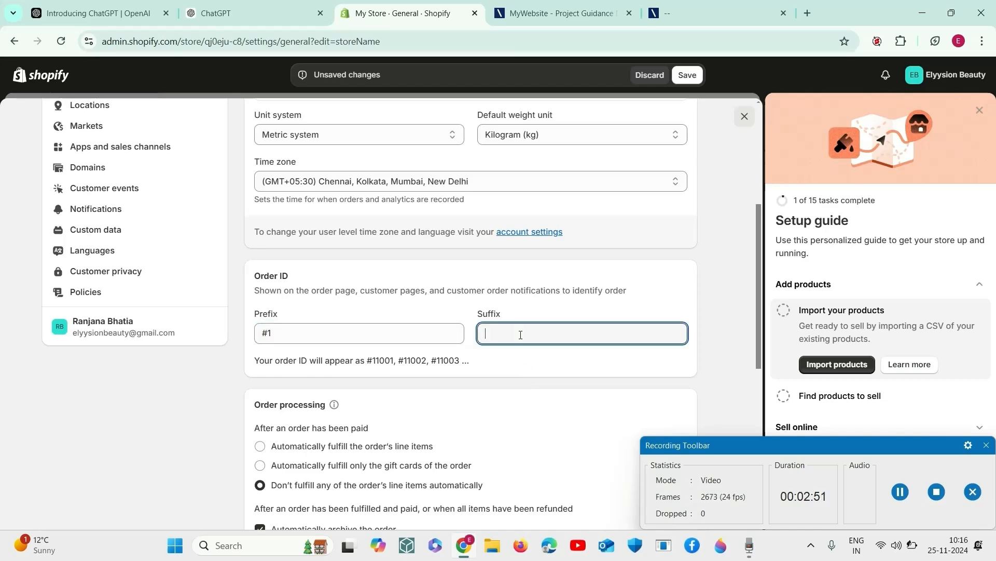
Step: Examine the order processing, brand assets and resources sections, and dismiss the Paltalk notification
scroll(485, 373, up, 1)
scroll(478, 394, down, 5)
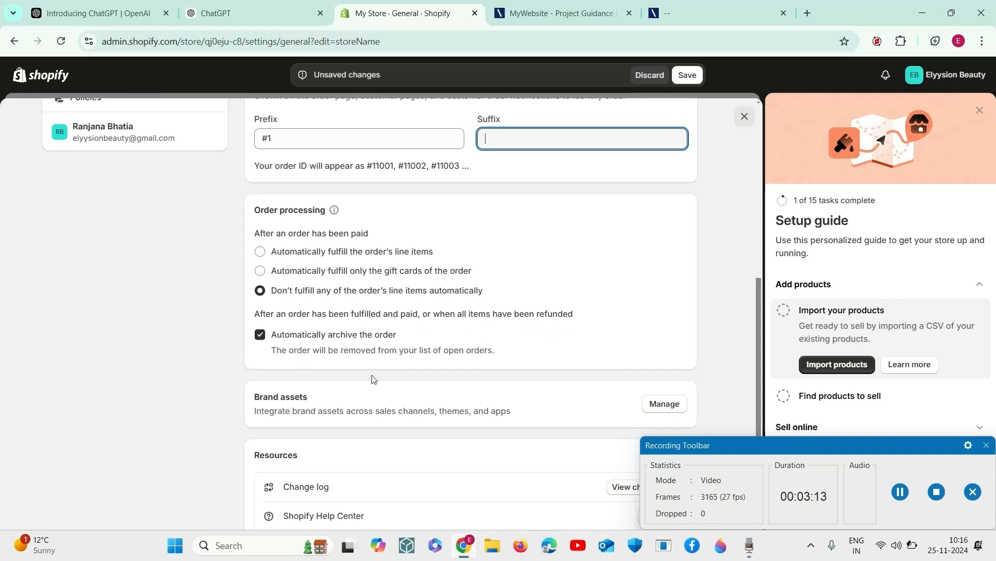
scroll(423, 387, down, 3)
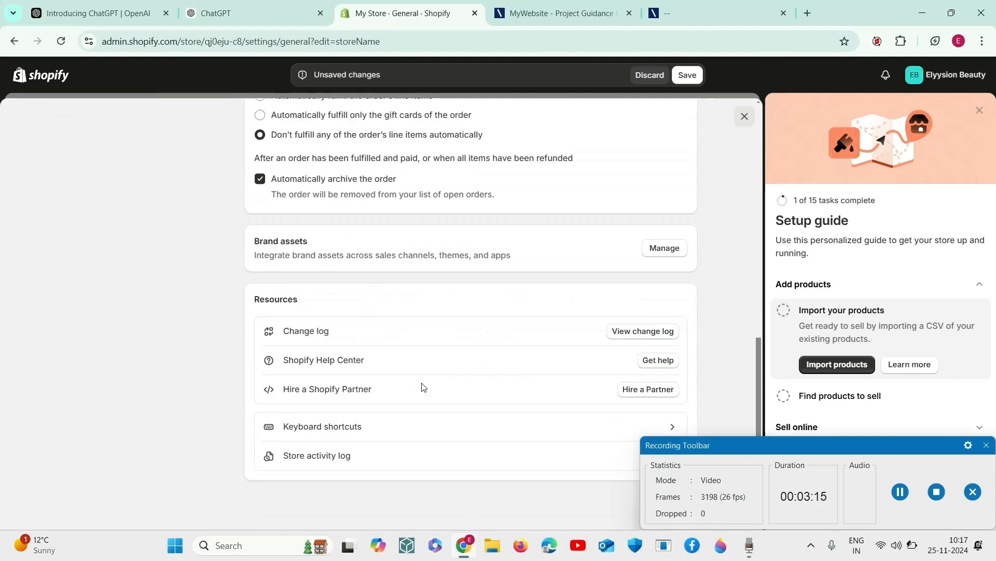
scroll(423, 387, down, 1)
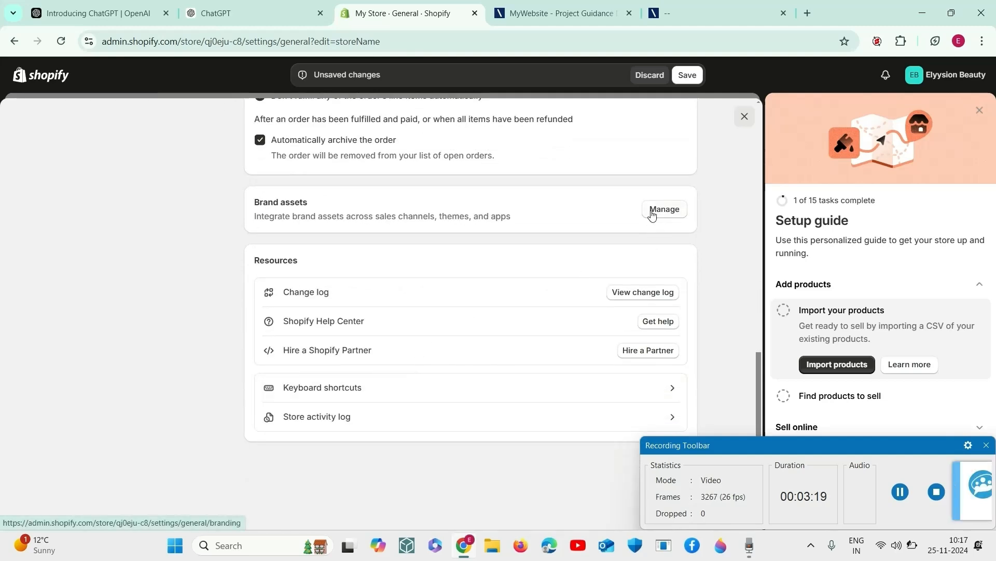
scroll(480, 333, up, 4)
scroll(480, 334, up, 1)
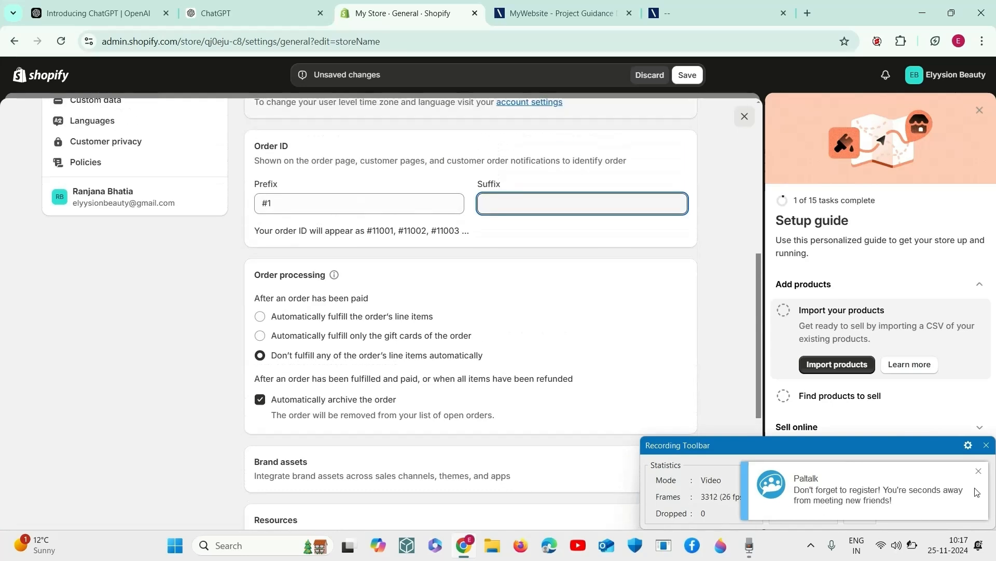
click(978, 471)
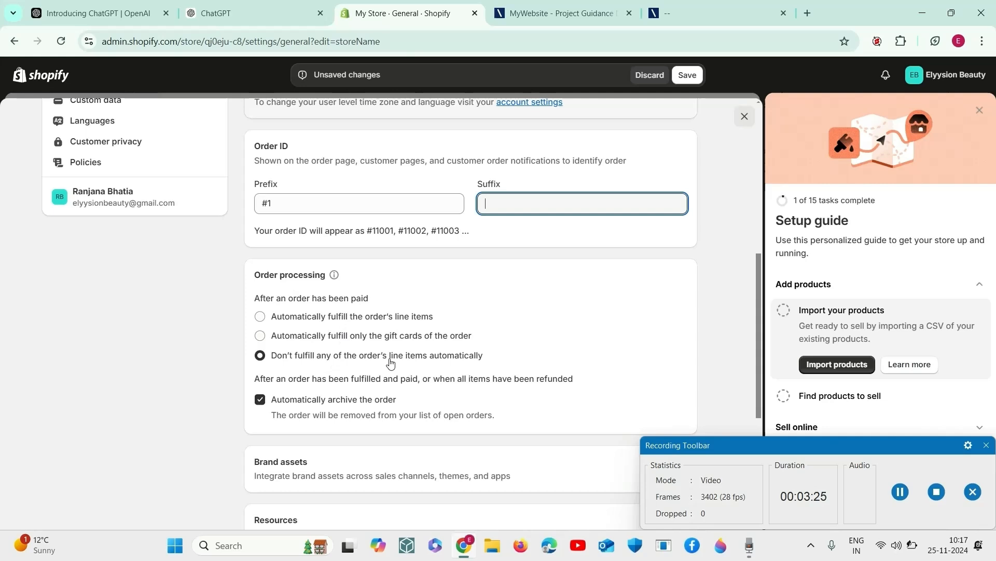
Step: Recheck the order processing and resources sections of the general settings and save the unsaved changes
click(900, 491)
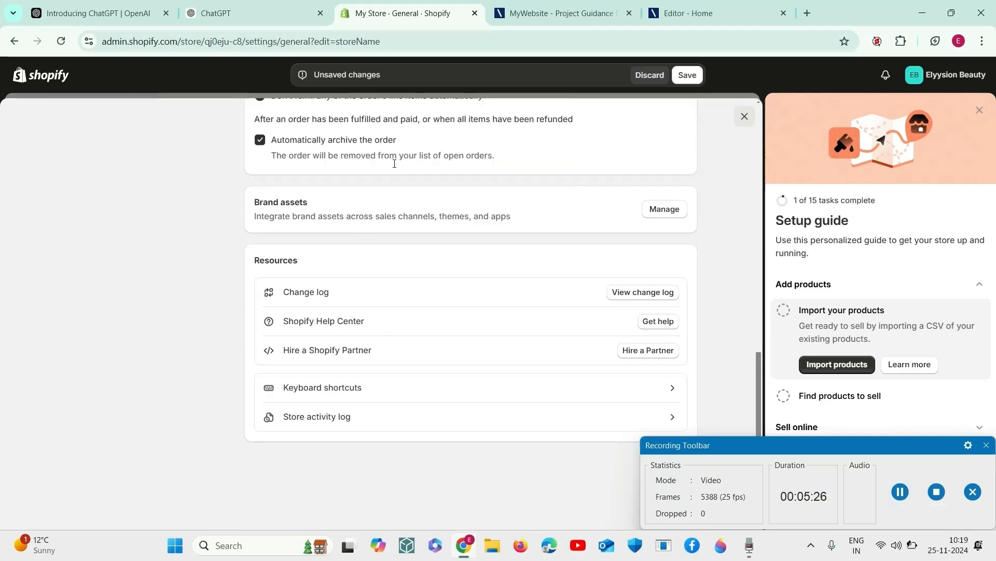
scroll(396, 166, up, 2)
scroll(396, 166, down, 2)
scroll(638, 249, up, 2)
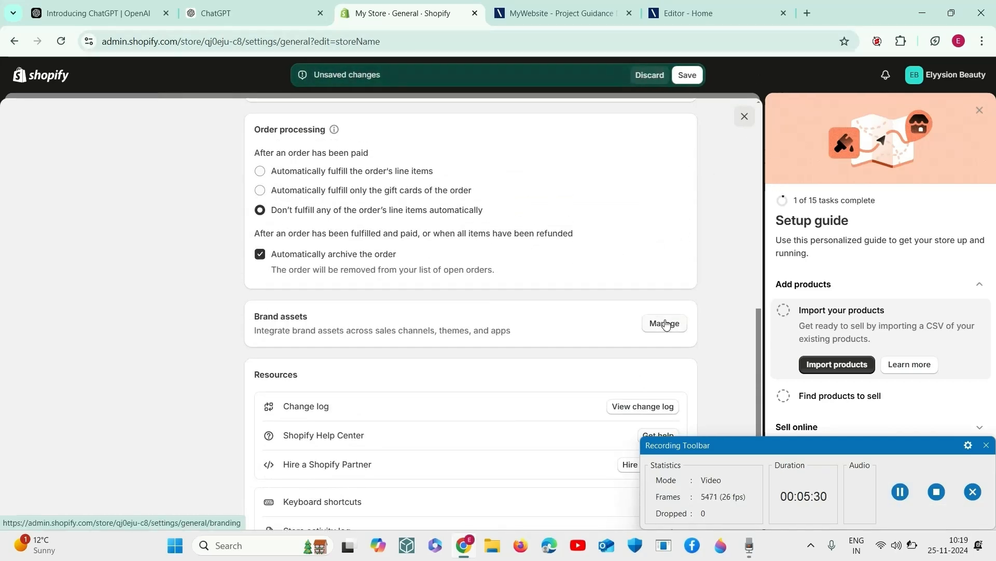
click(687, 76)
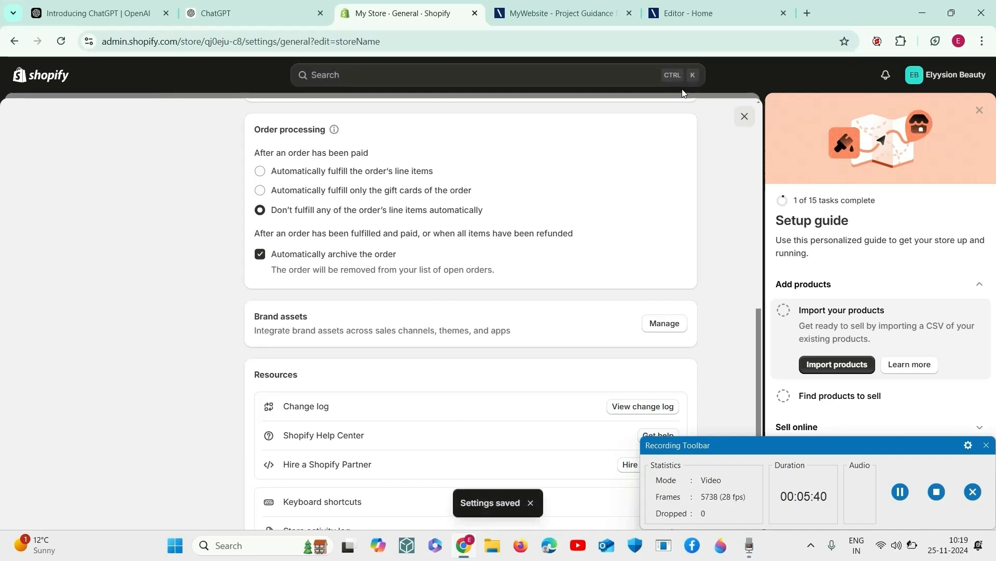
Step: Open the brand assets management page and review the essential and additional assets that can be added
click(658, 324)
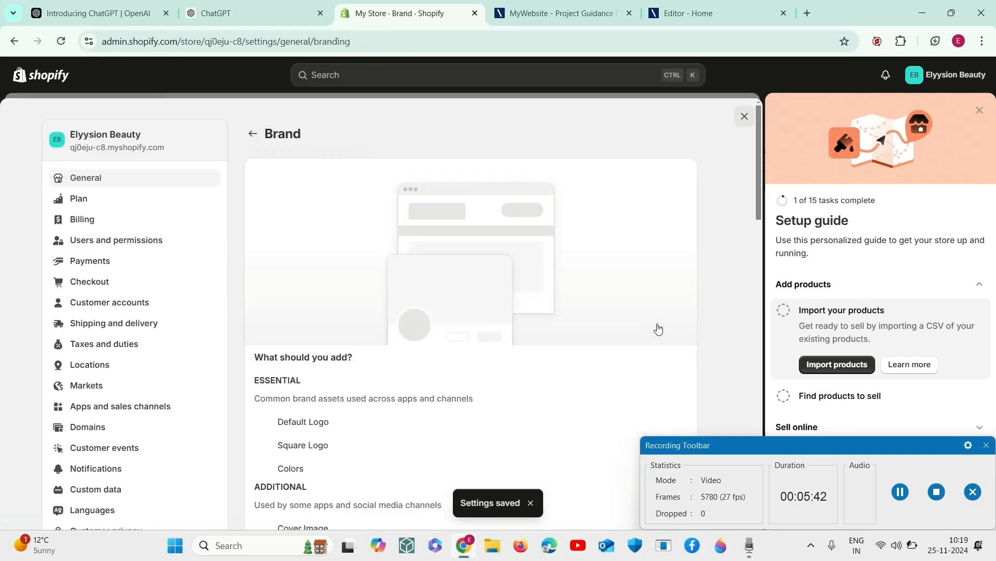
scroll(317, 404, down, 5)
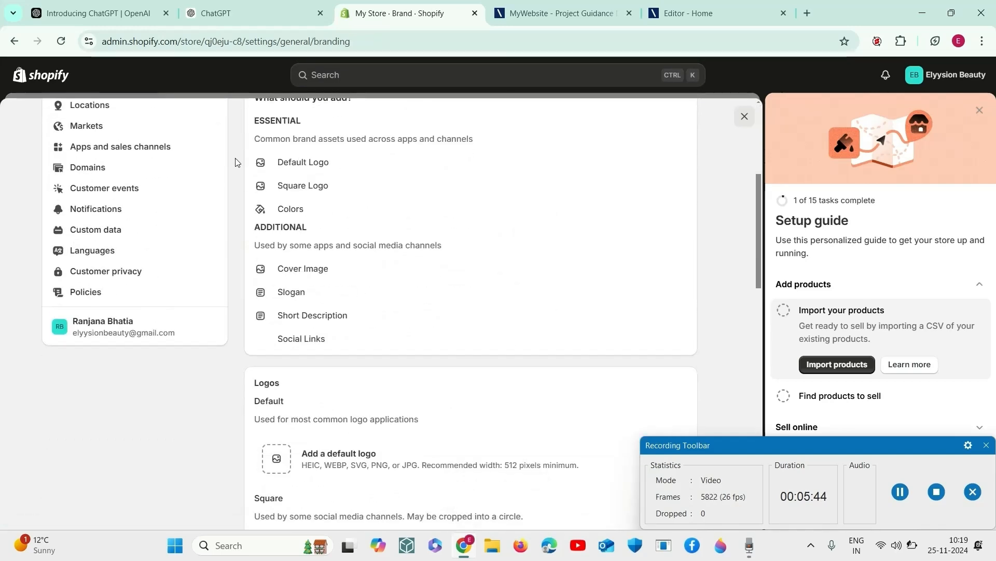
scroll(342, 248, up, 2)
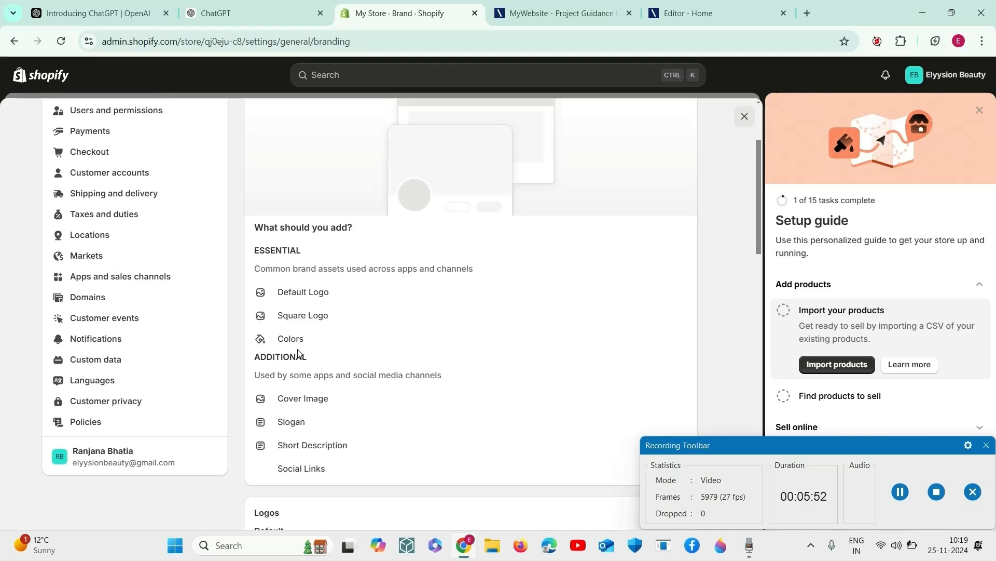
scroll(299, 353, down, 3)
scroll(300, 372, down, 3)
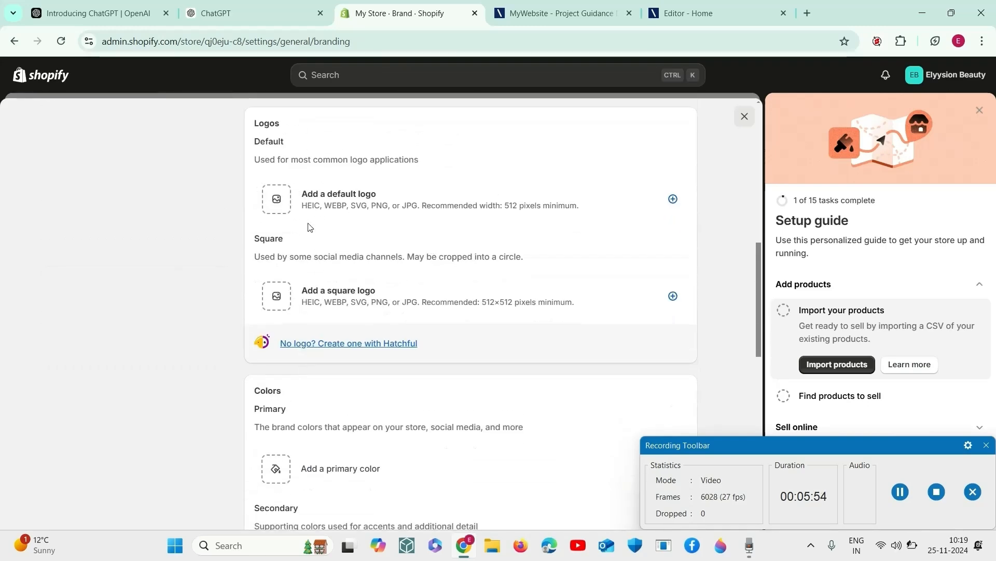
Step: Upload the image "eb new logo" from the elyysion logo folder and use it as the brand's default logo
click(280, 207)
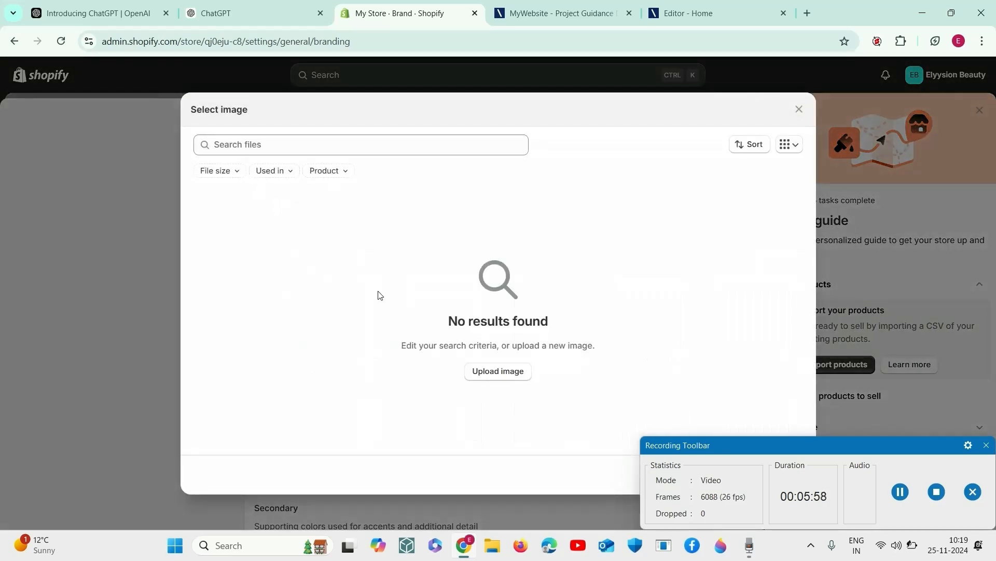
click(504, 371)
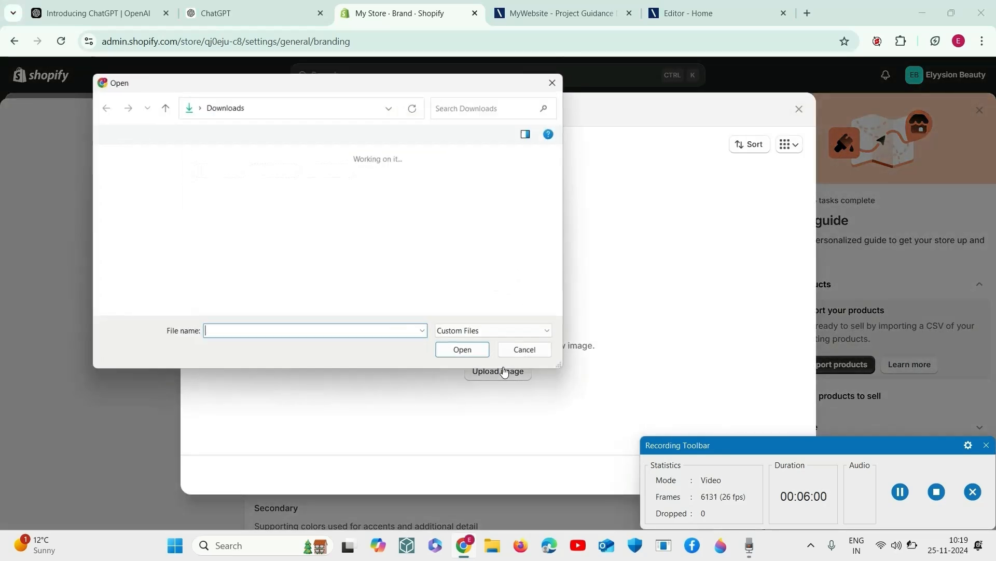
scroll(145, 272, down, 3)
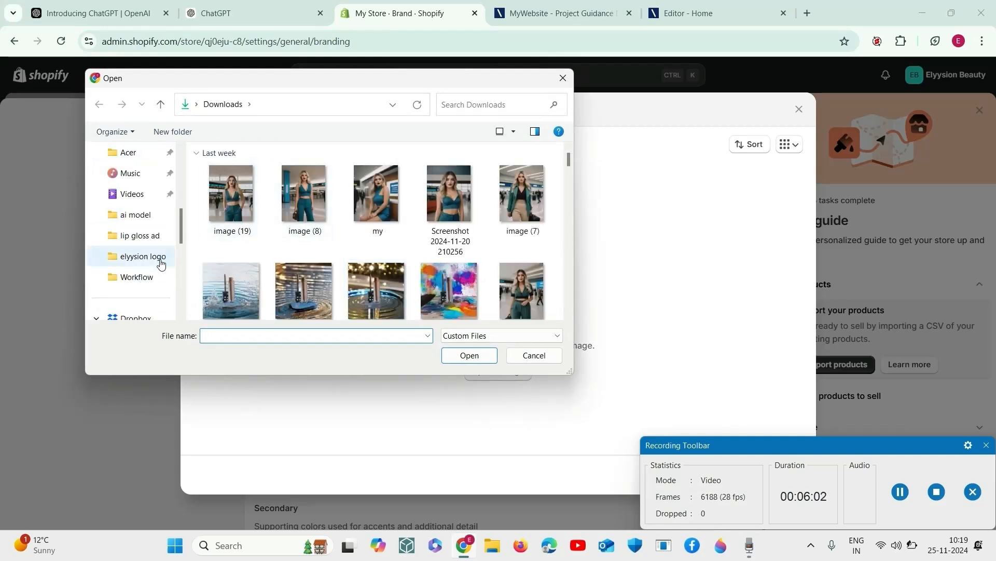
click(161, 264)
click(449, 283)
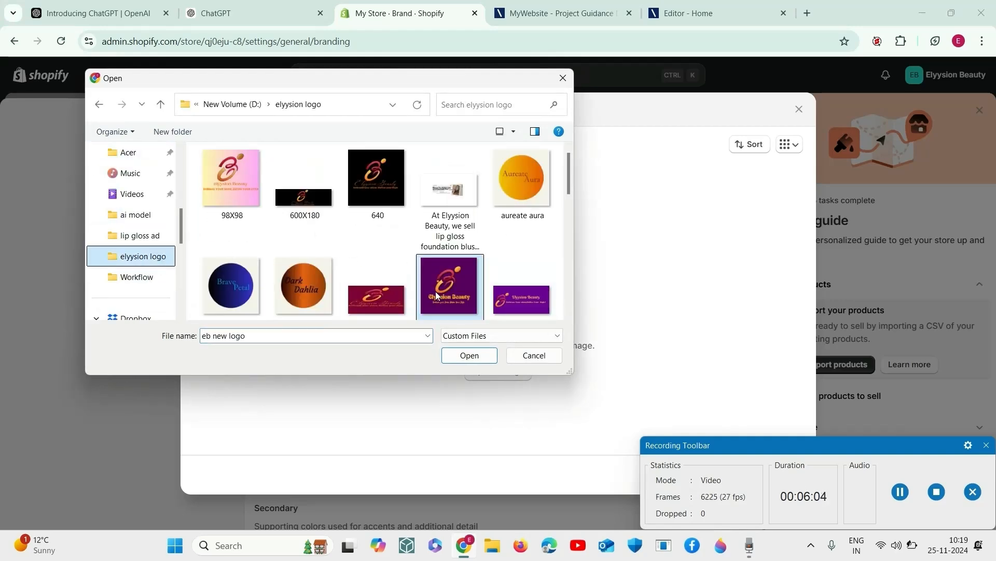
click(476, 356)
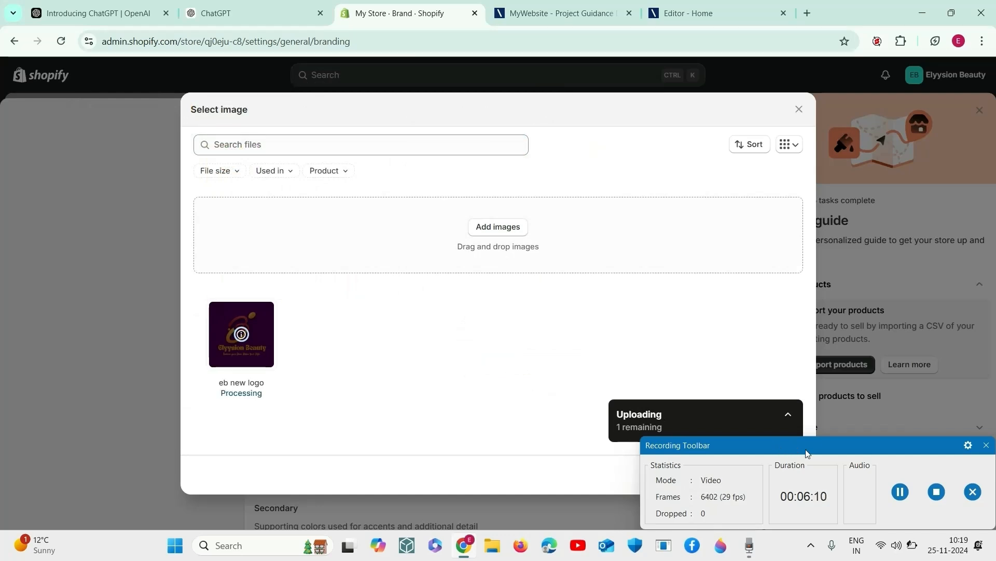
drag(807, 453, 669, 518)
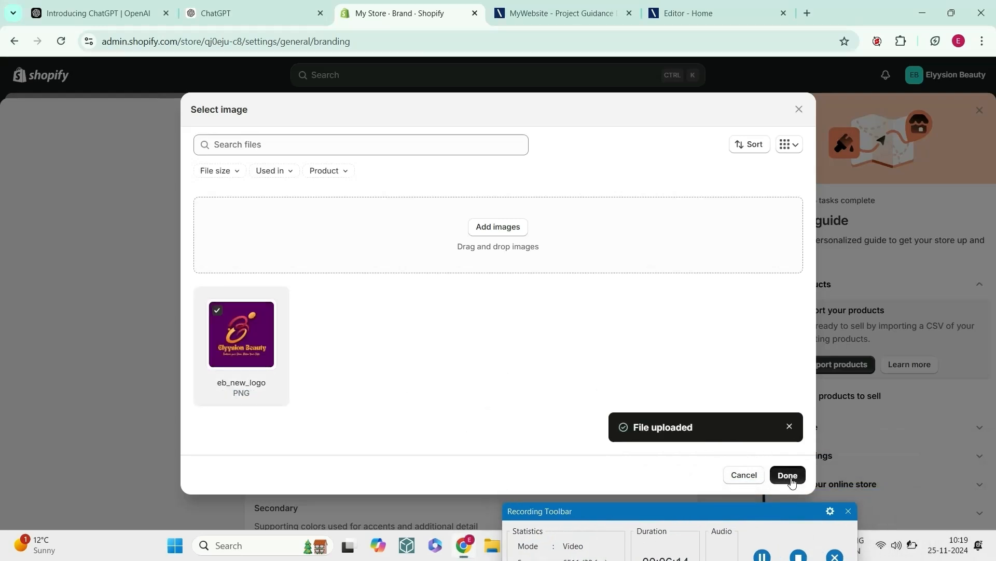
click(787, 476)
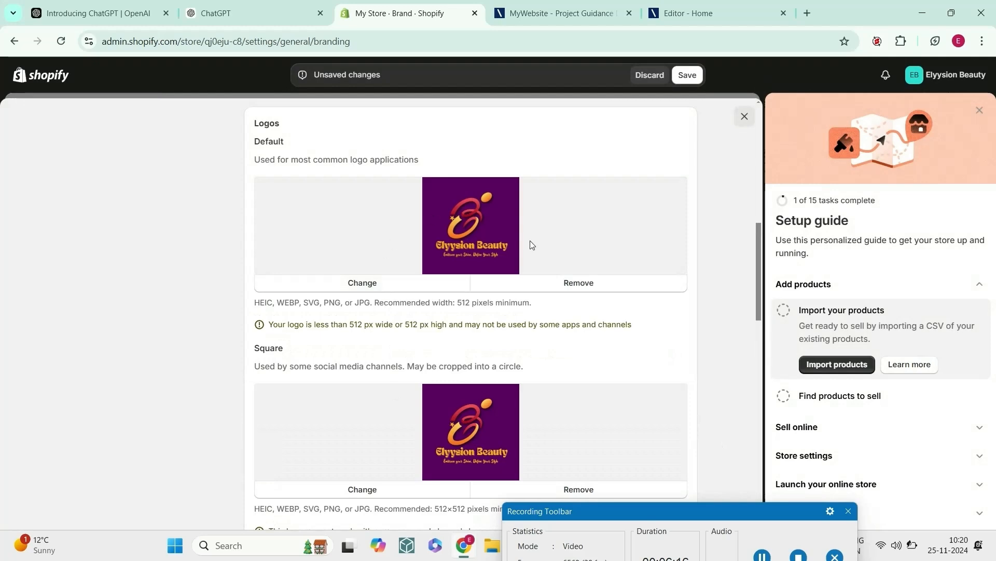
Step: Upload "elyysion cover photo" from the elyysion logo folder as the brand's cover image and set its preview ratio to 3:1
scroll(382, 394, down, 10)
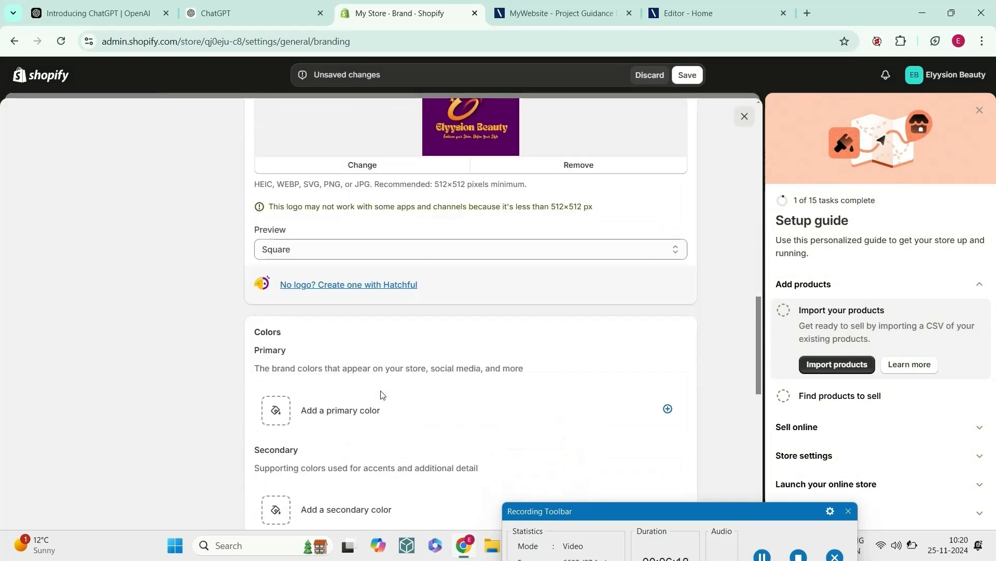
scroll(382, 395, up, 1)
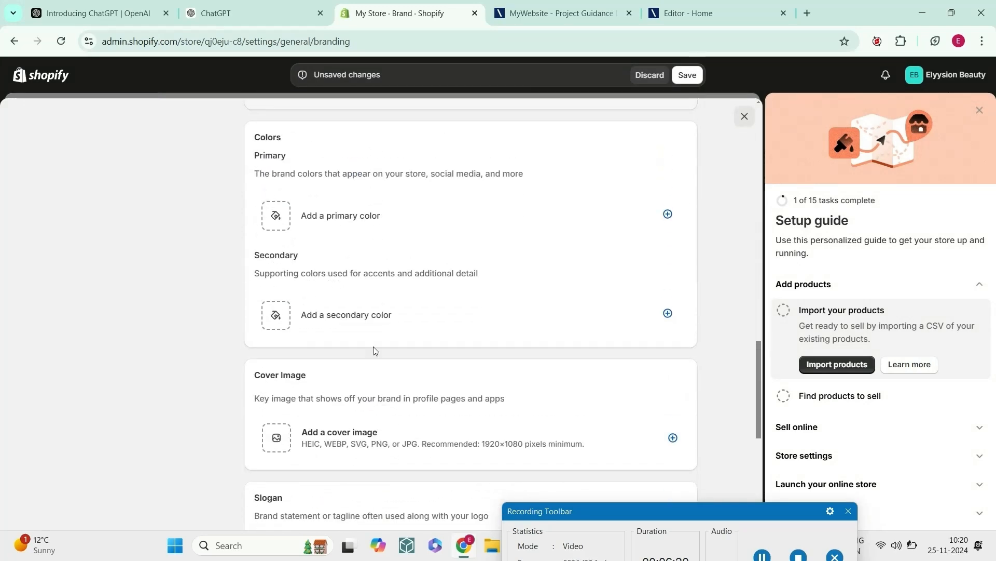
scroll(315, 383, down, 3)
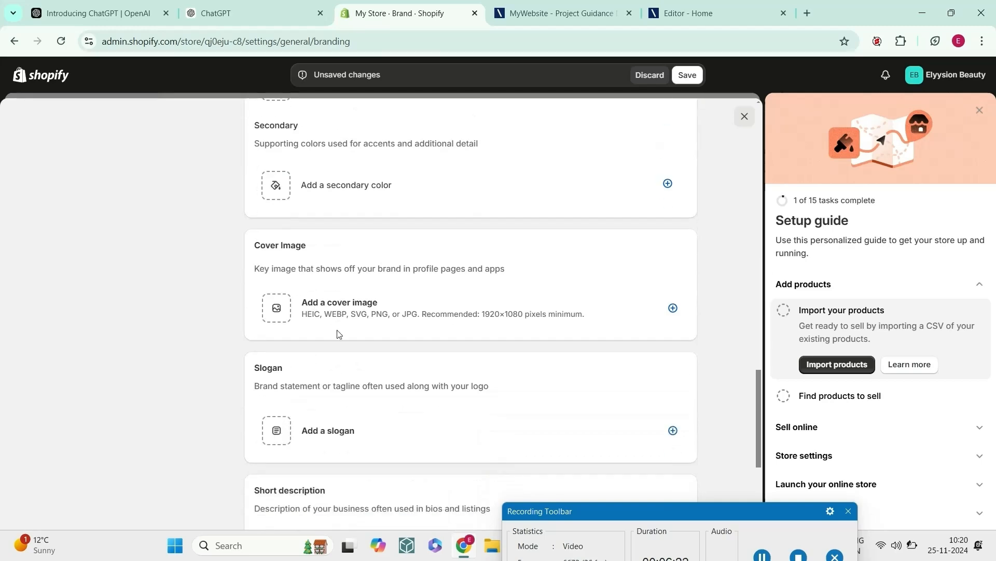
click(279, 313)
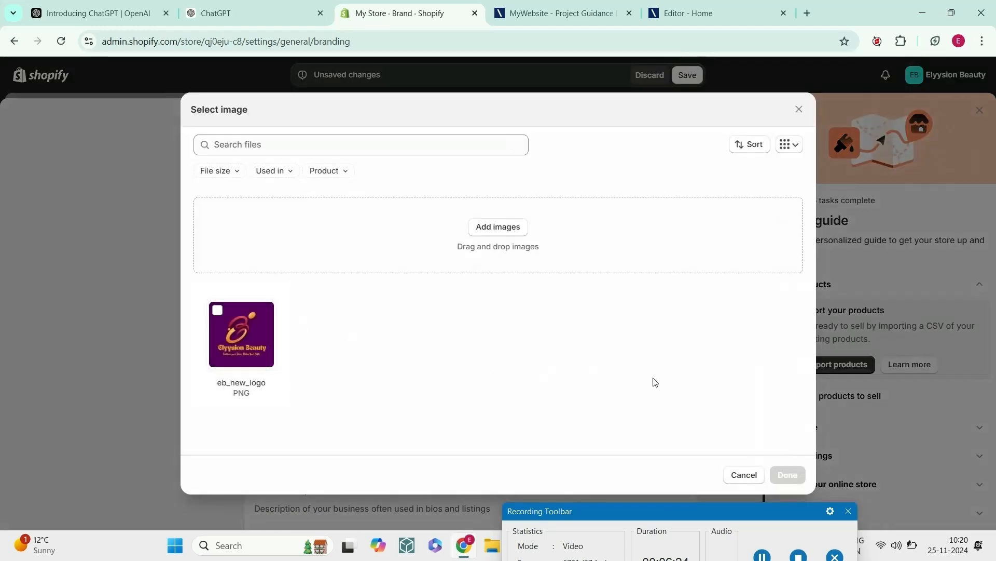
click(512, 231)
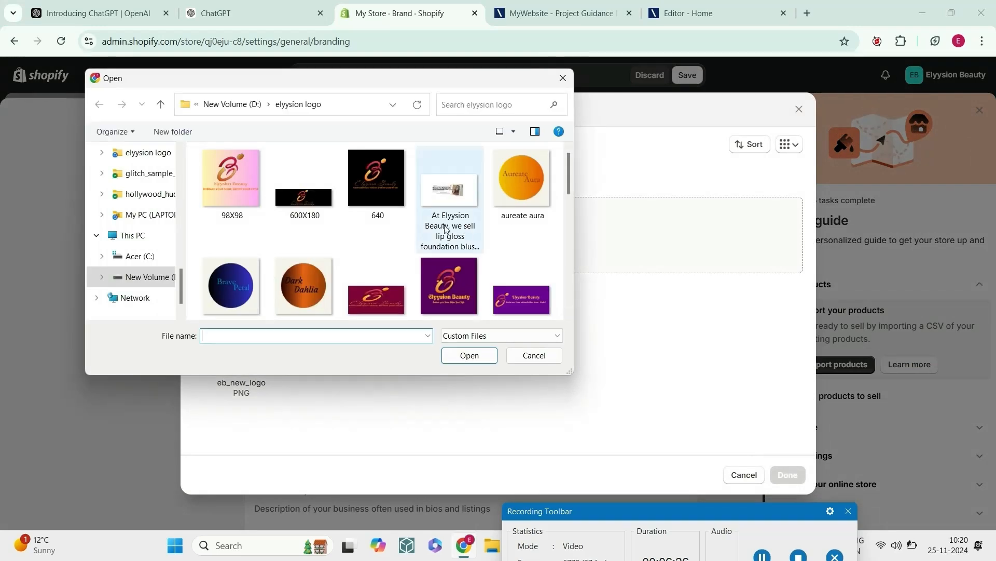
scroll(457, 224, down, 6)
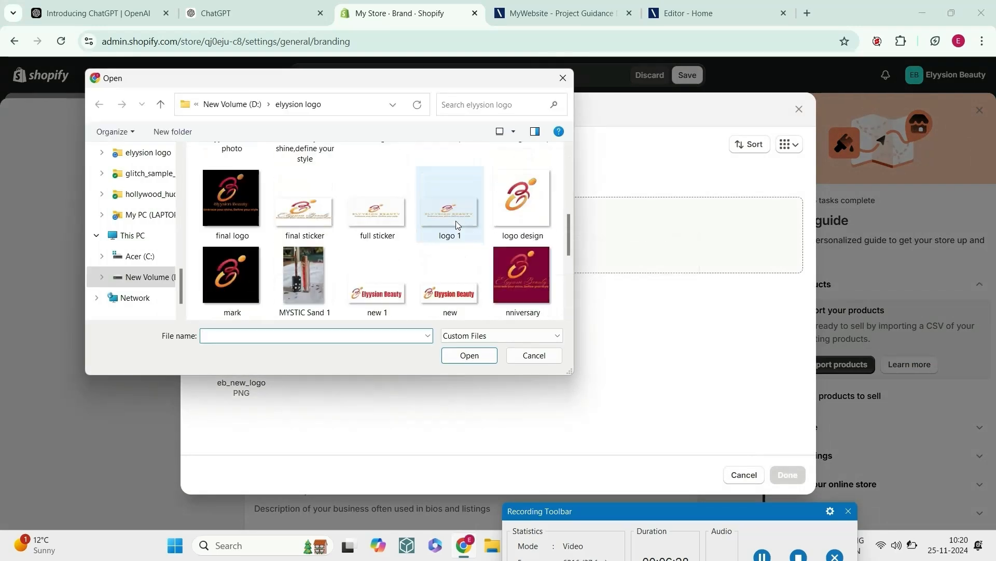
scroll(458, 229, up, 3)
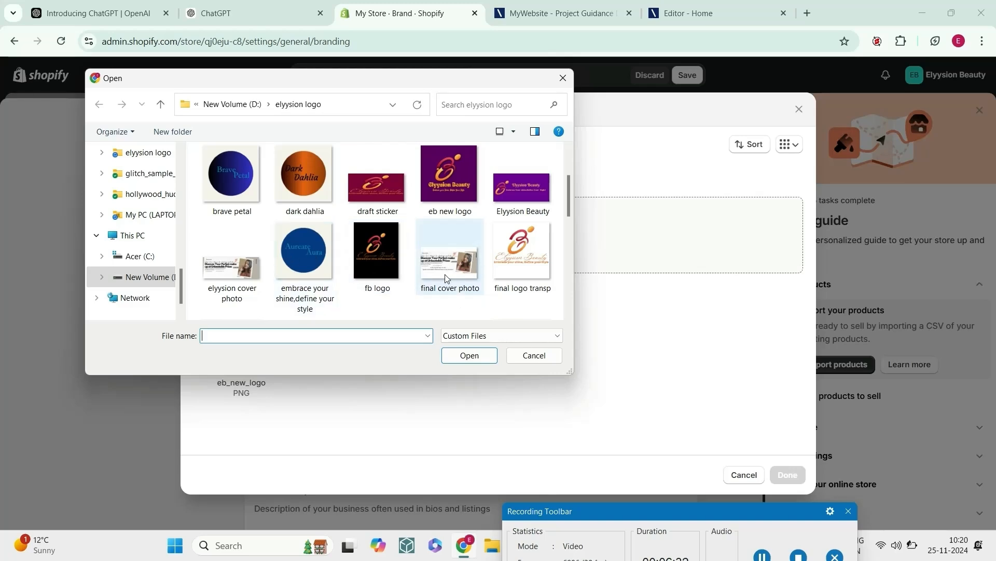
click(265, 280)
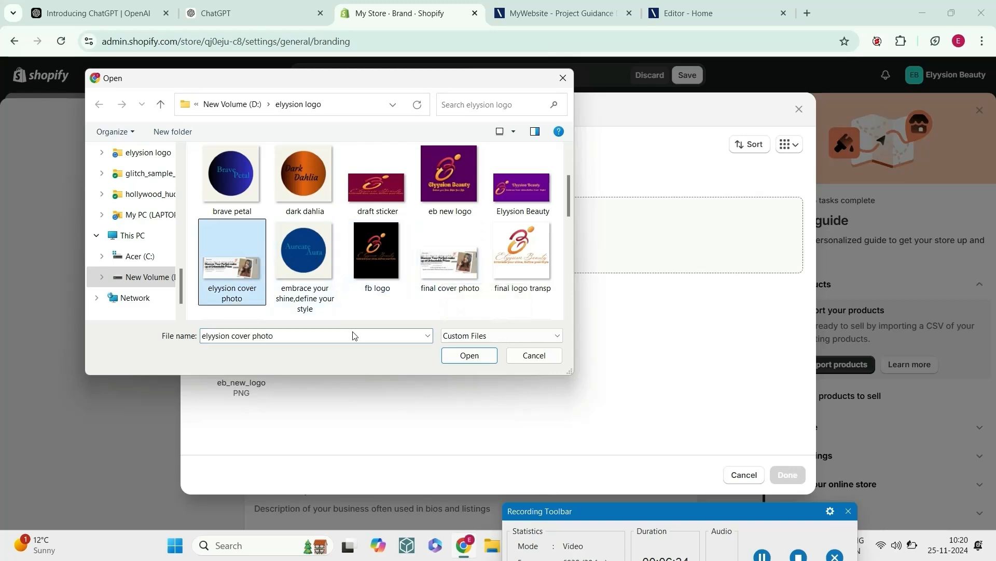
click(490, 361)
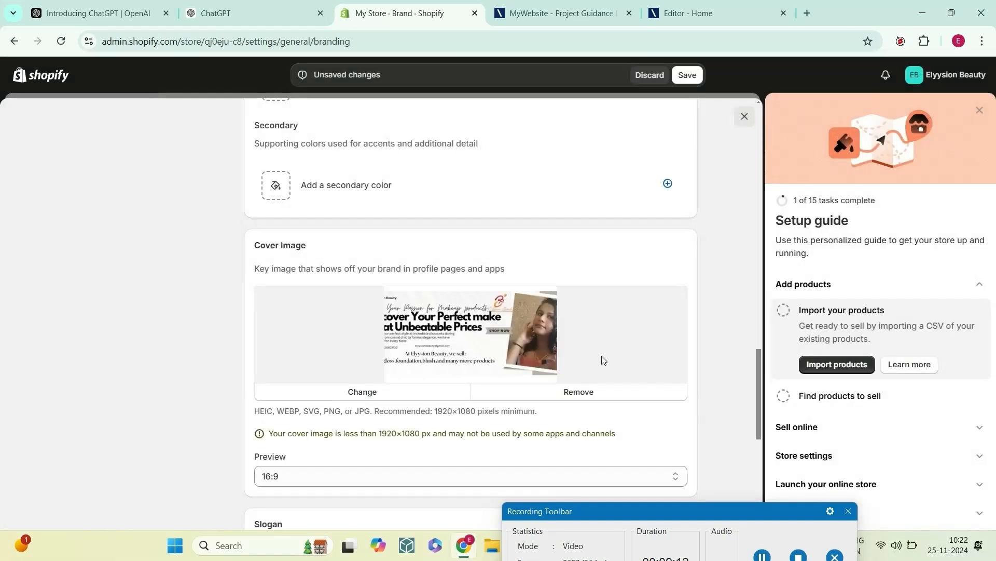
click(411, 474)
click(382, 493)
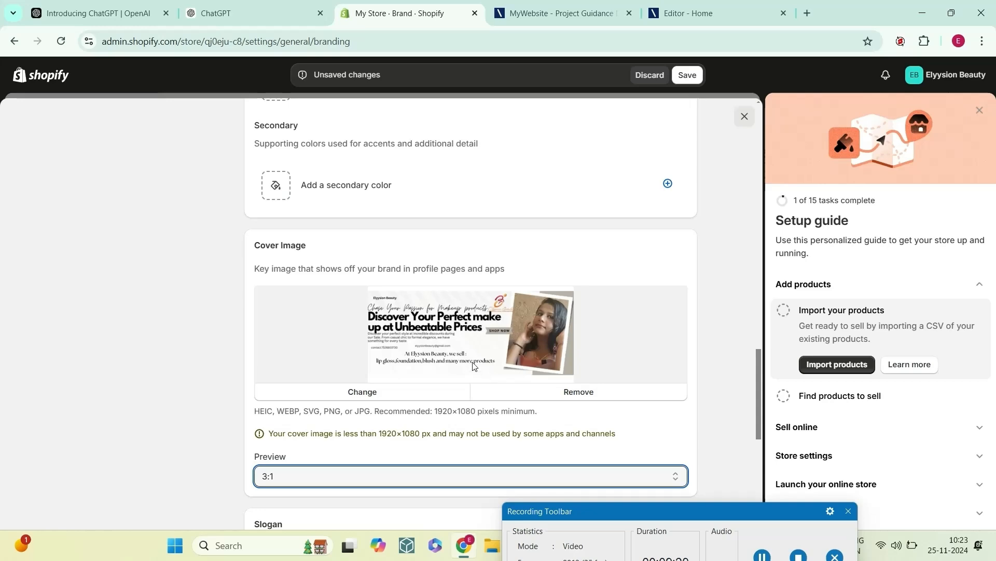
Step: Add the brand slogan "Embrace Your shine,Define your Style!"
scroll(474, 369, down, 8)
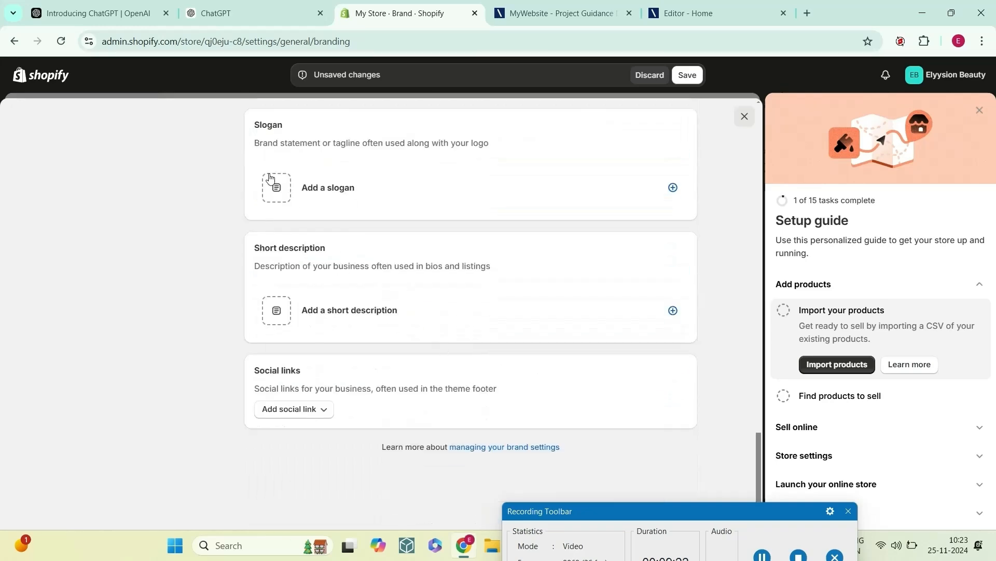
click(271, 193)
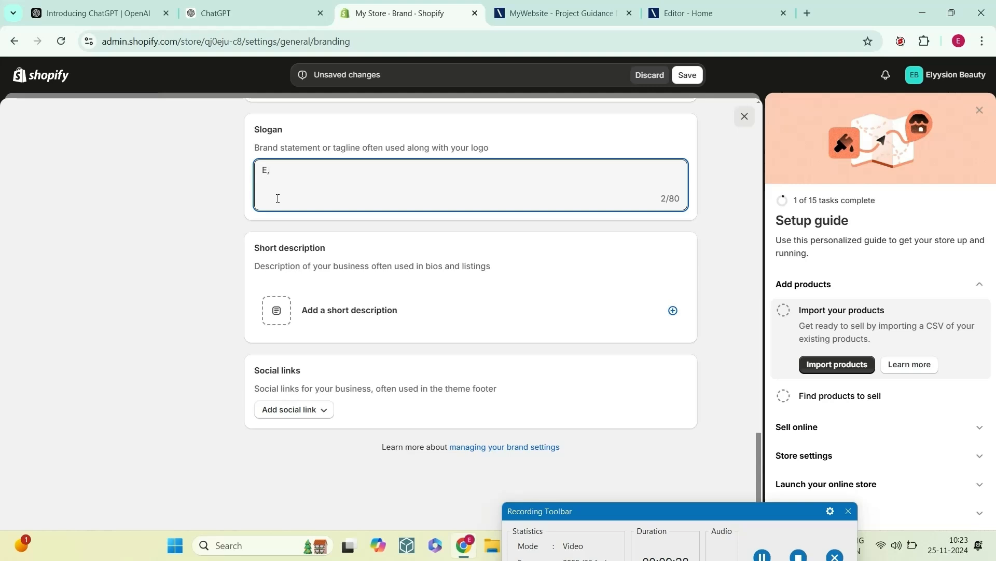
text(E,)
key(BackSpace)
text(mbrace Your shine,Def)
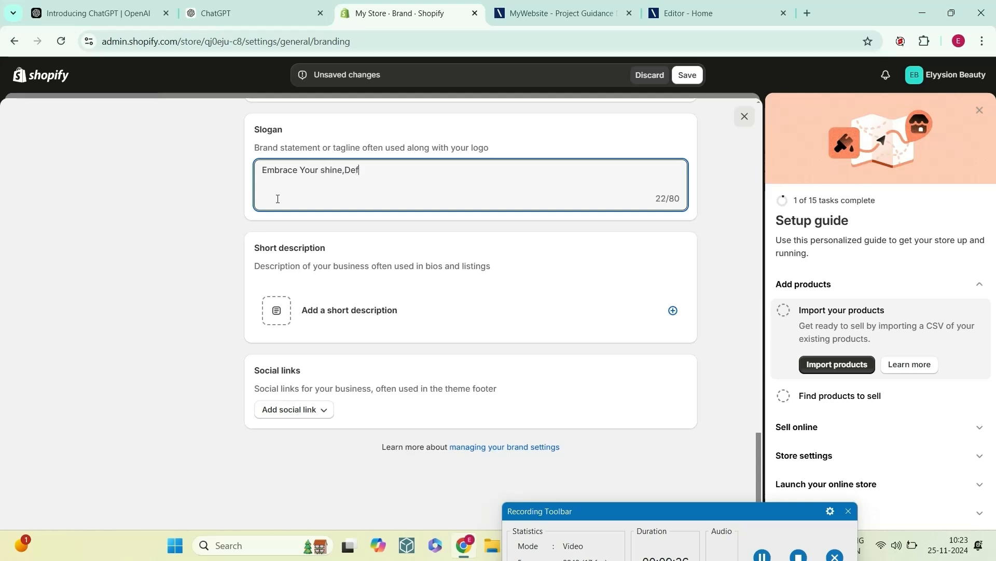
text(ine ylu)
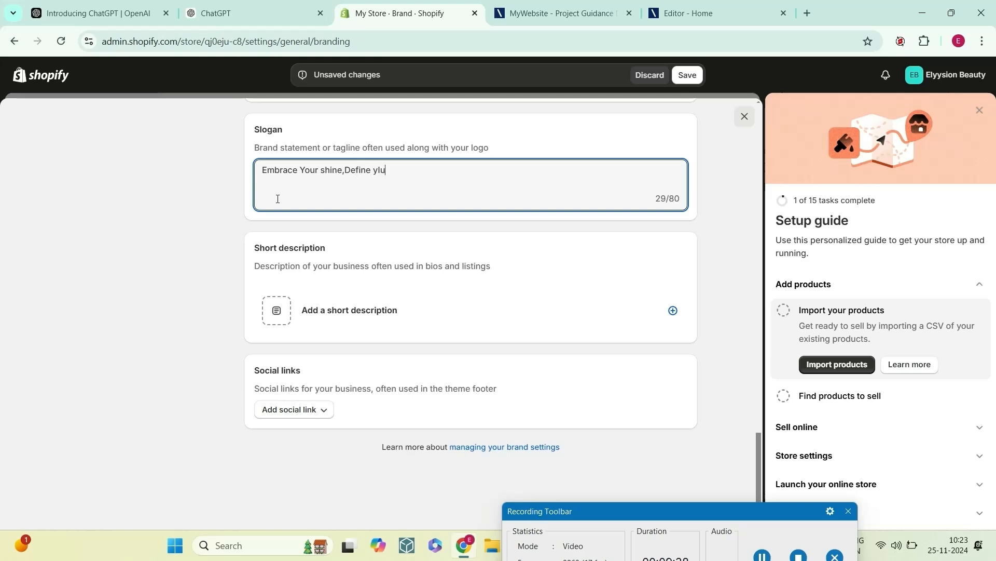
key(BackSpace)
key(BackSpace)
key(BackSpace)
text(our Sty;)
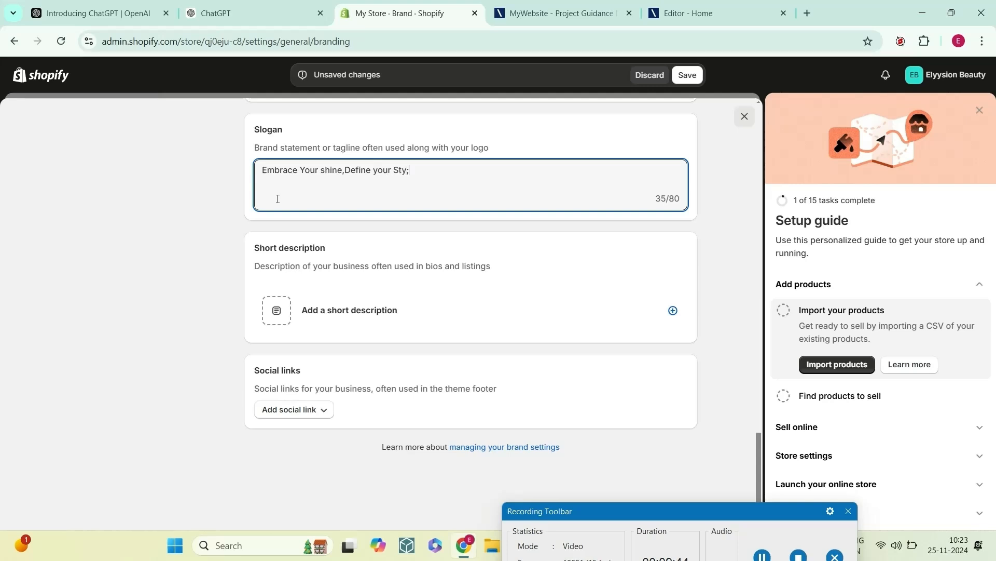
key(BackSpace)
text(le!)
Step: Add a short brand description that begins "Unapologetic shine for every moment" and mentions high-quality lip glosses
click(279, 314)
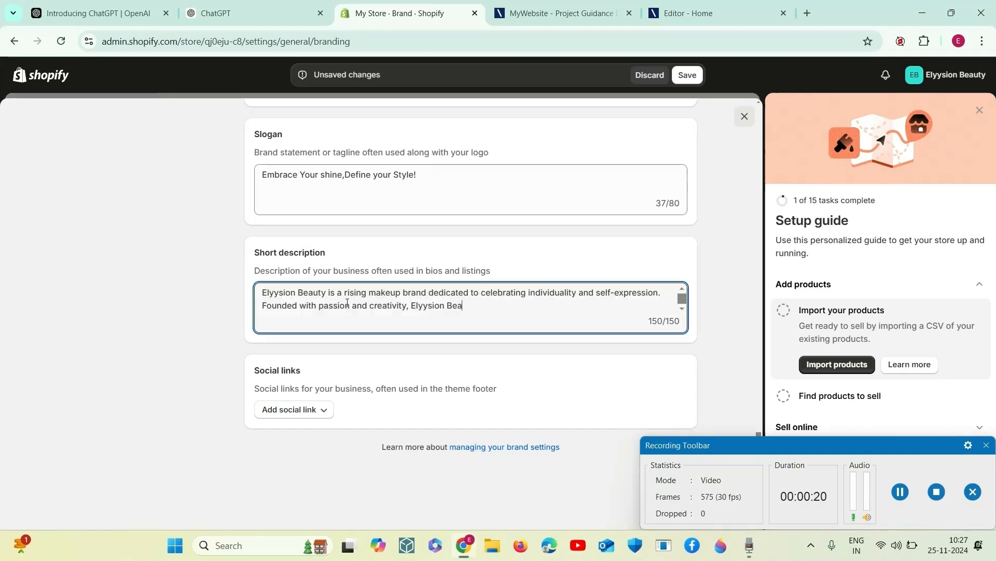
scroll(481, 307, up, 4)
scroll(481, 308, down, 2)
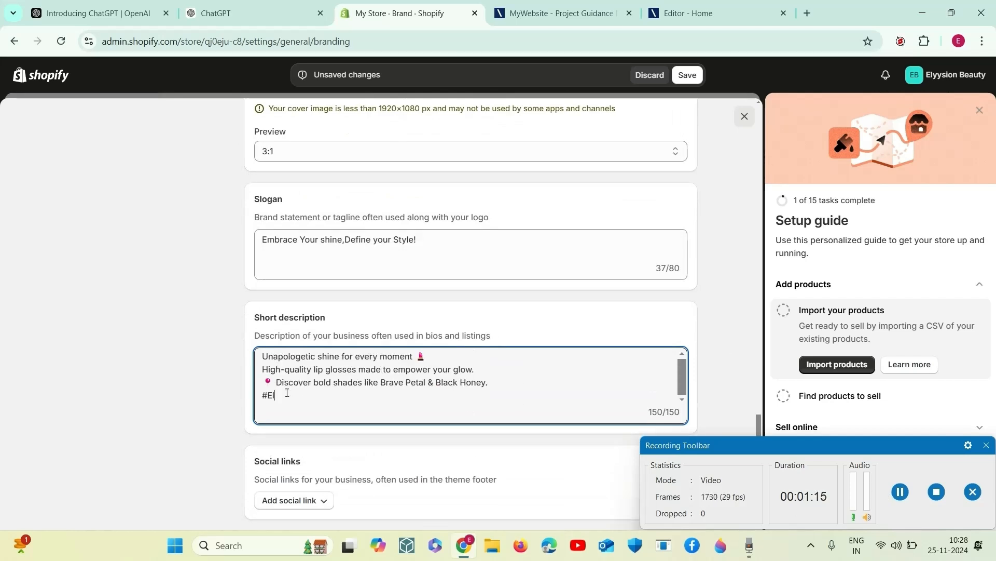
Step: Remove the cut-off hashtag from the end of the short description and replace "lip glosses" with "make-up"
drag(287, 393, 261, 393)
key(BackSpace)
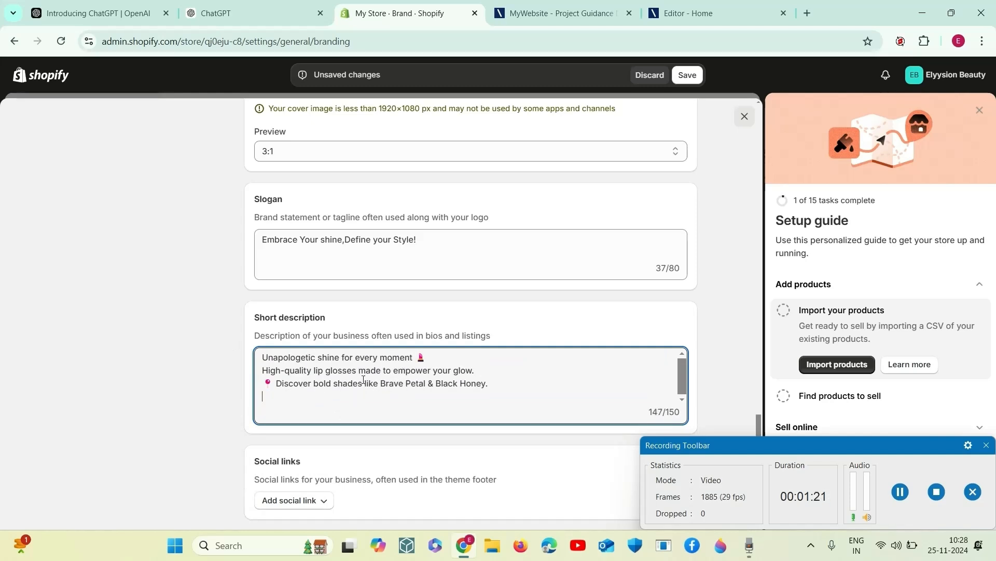
drag(362, 372, 316, 366)
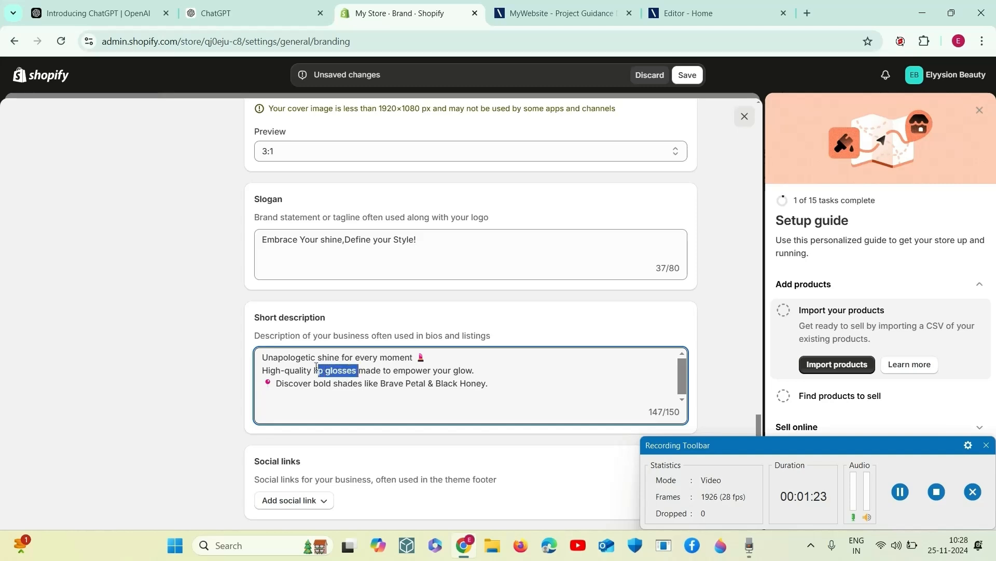
text(make-)
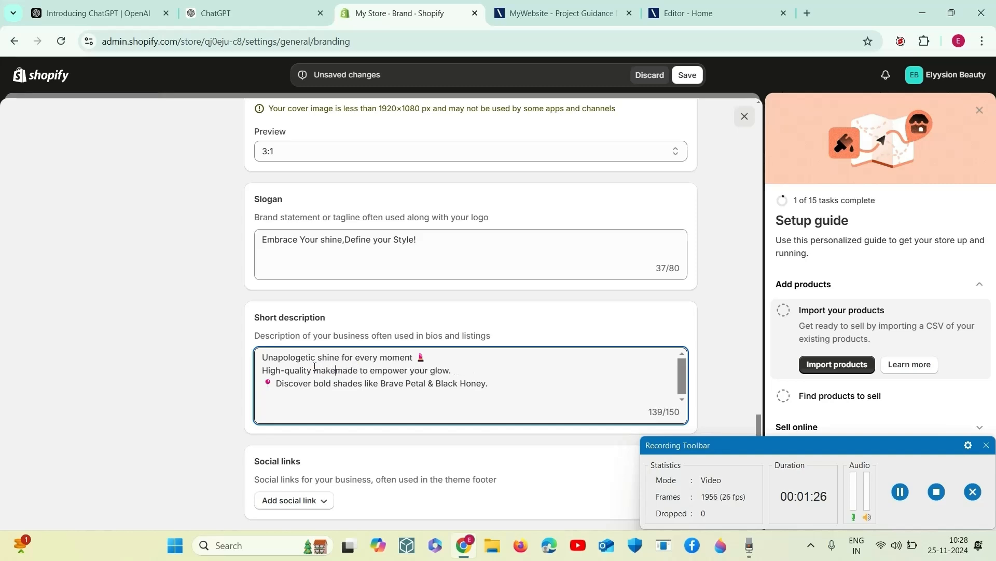
text(up)
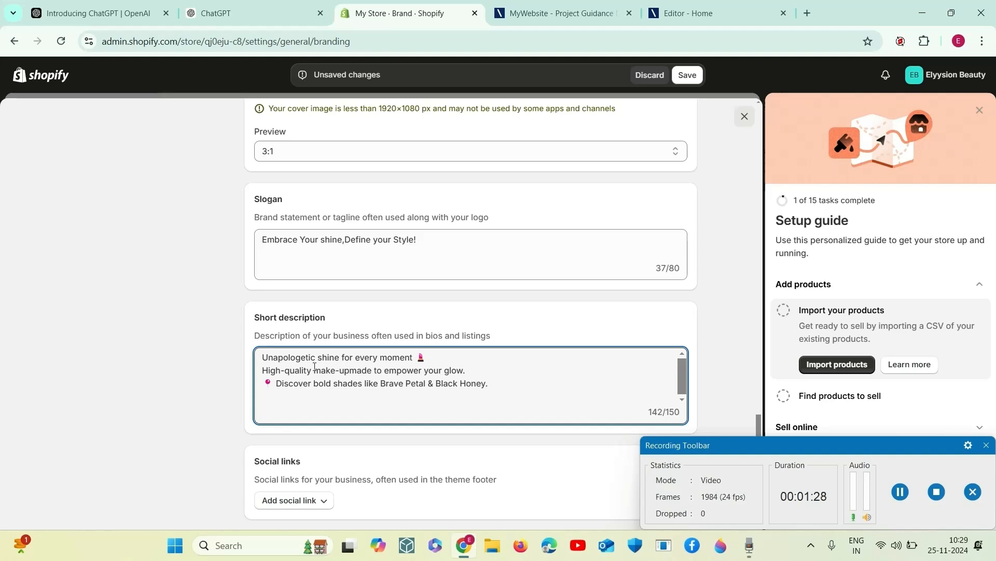
Step: Add empty social link entries for Facebook, Pinterest, Instagram, Twitter and YouTube to the brand
scroll(414, 410, down, 2)
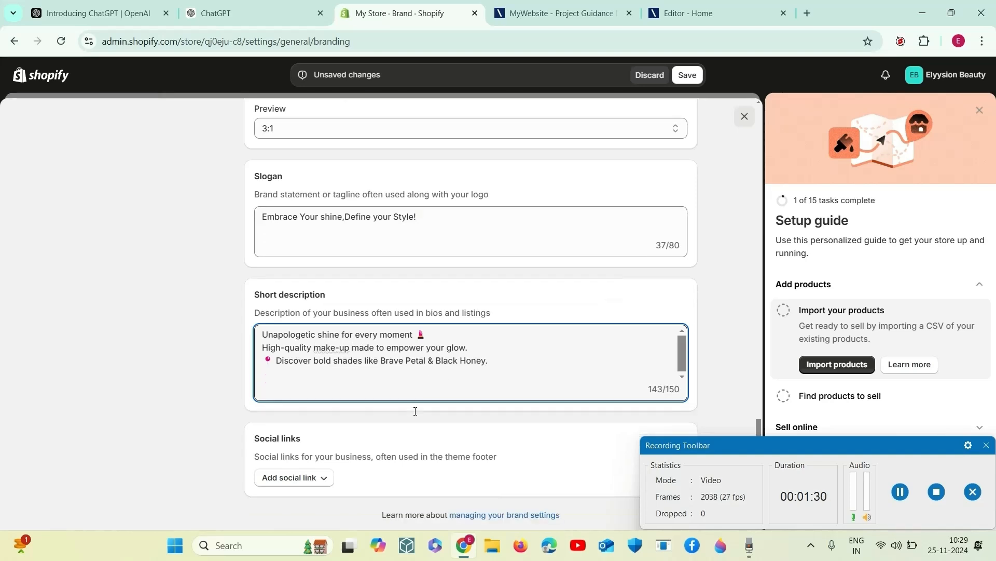
click(305, 410)
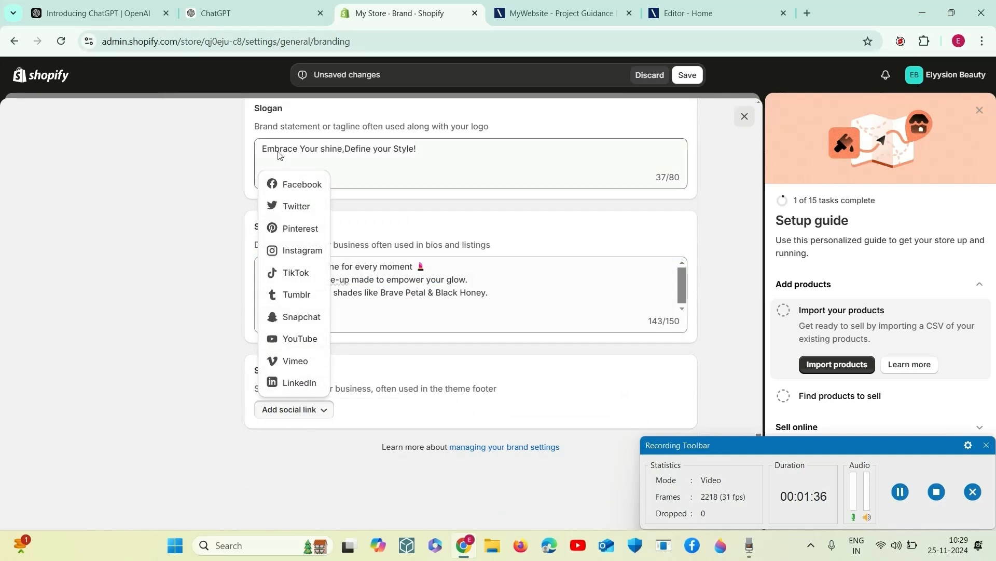
click(300, 195)
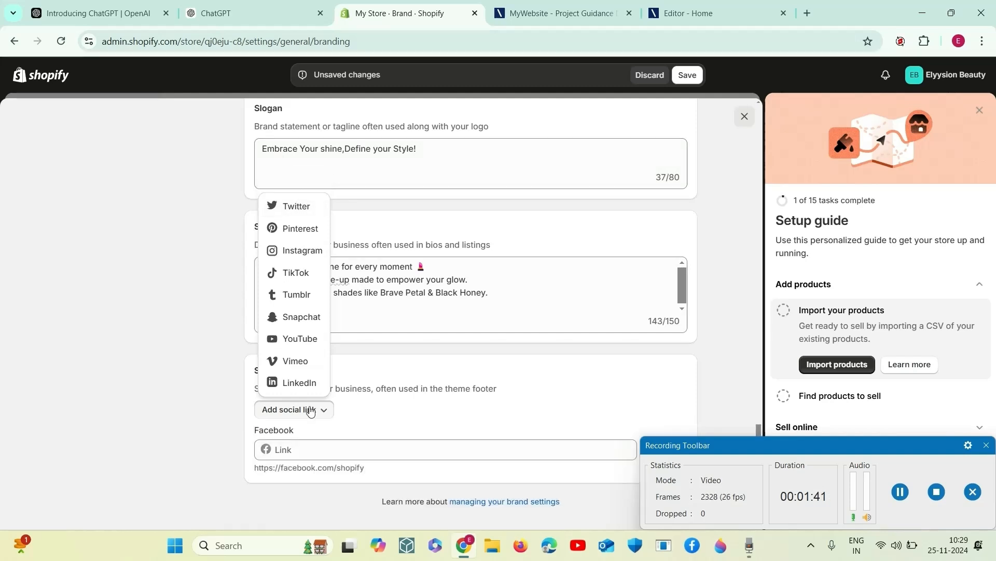
click(296, 229)
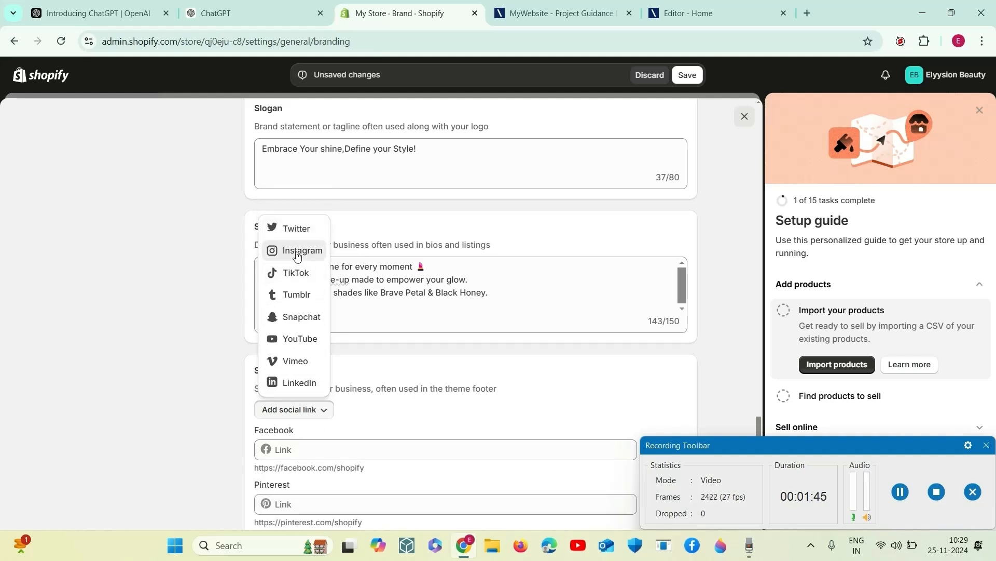
click(297, 256)
click(296, 253)
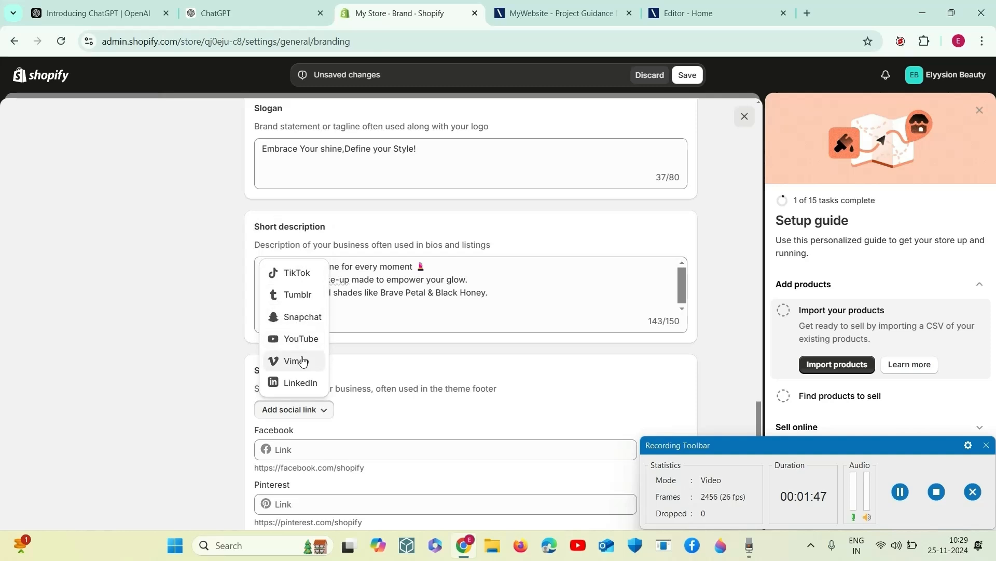
click(300, 339)
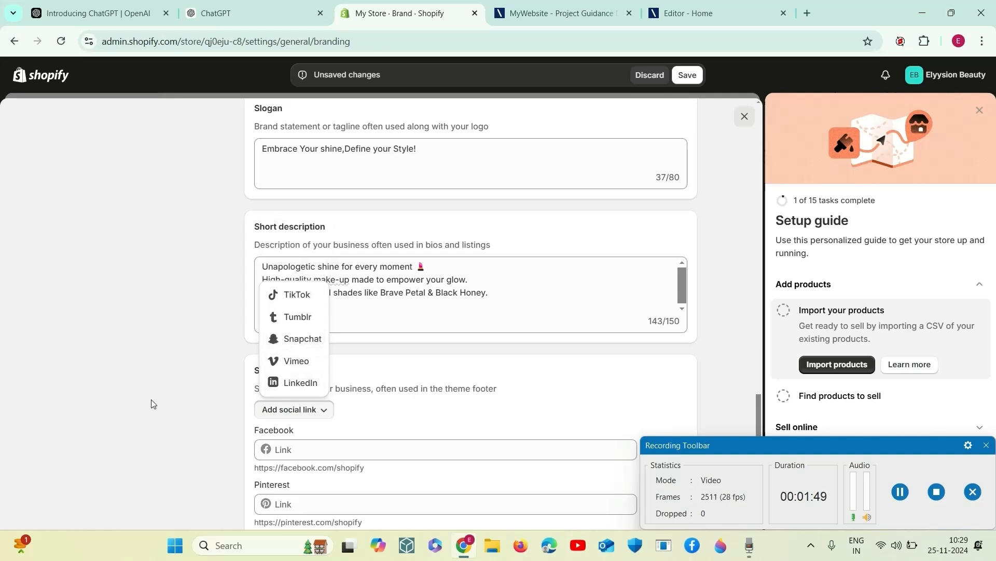
click(112, 422)
scroll(385, 401, down, 5)
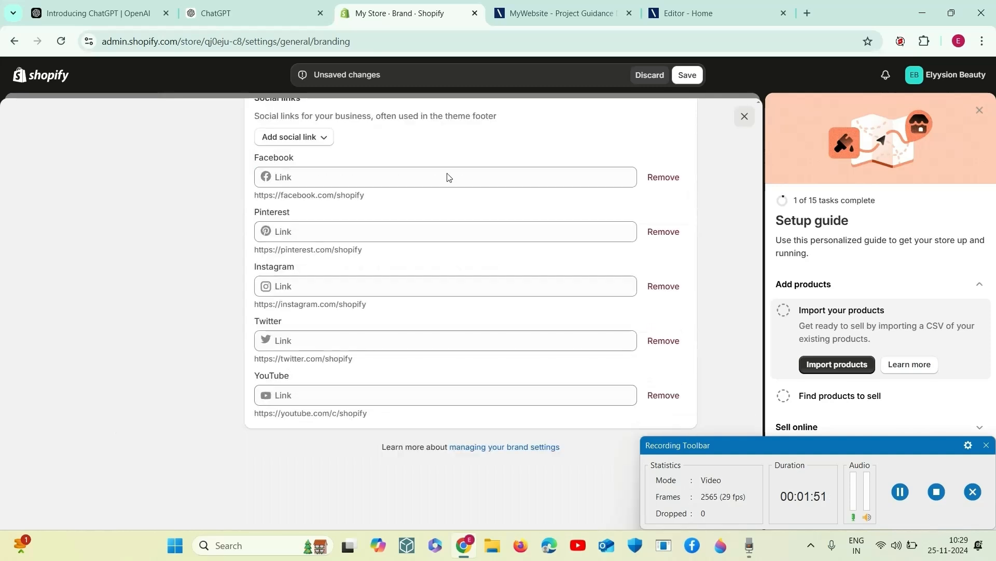
Step: Review the completed brand assets and save the brand settings
scroll(379, 285, up, 20)
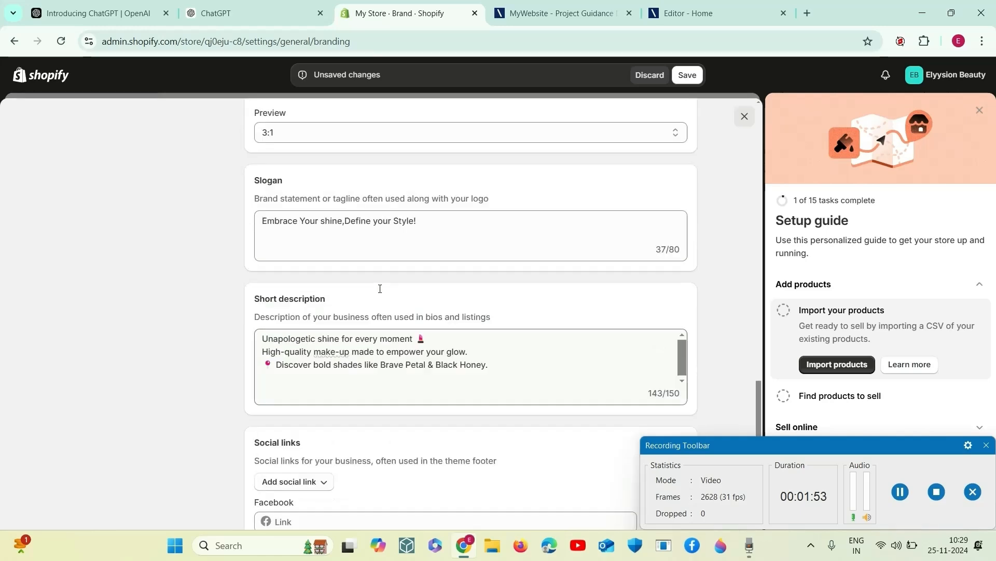
scroll(385, 275, up, 5)
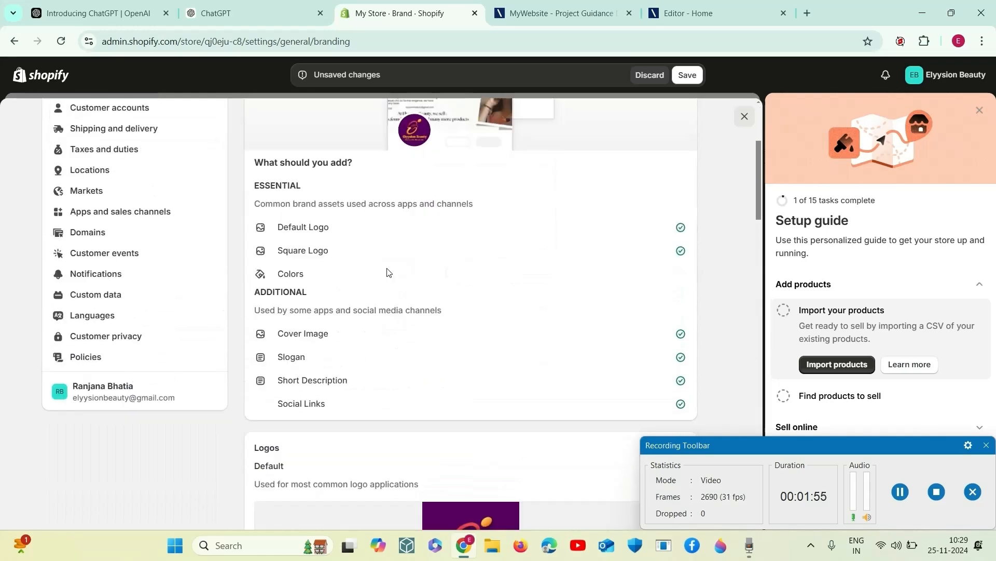
click(683, 76)
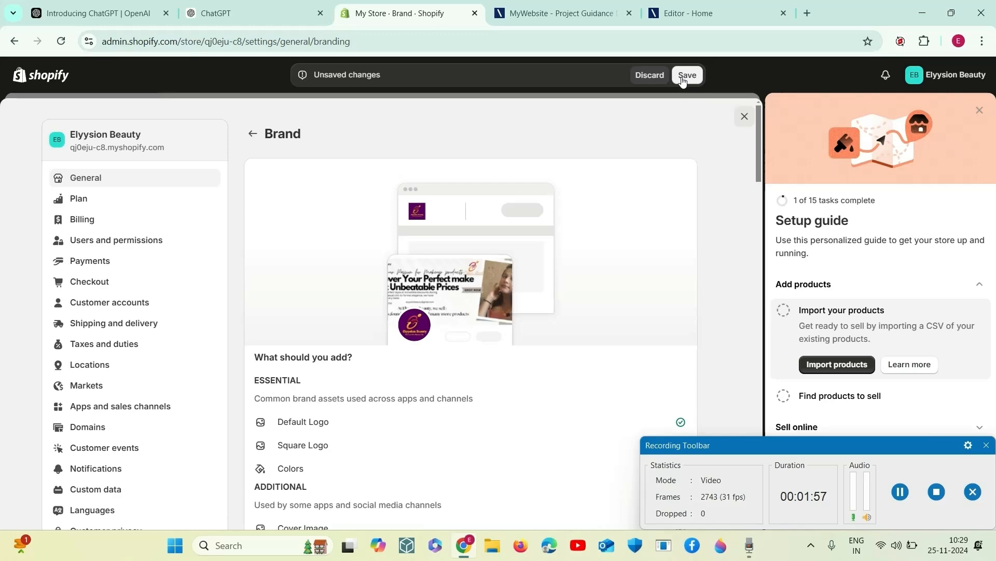